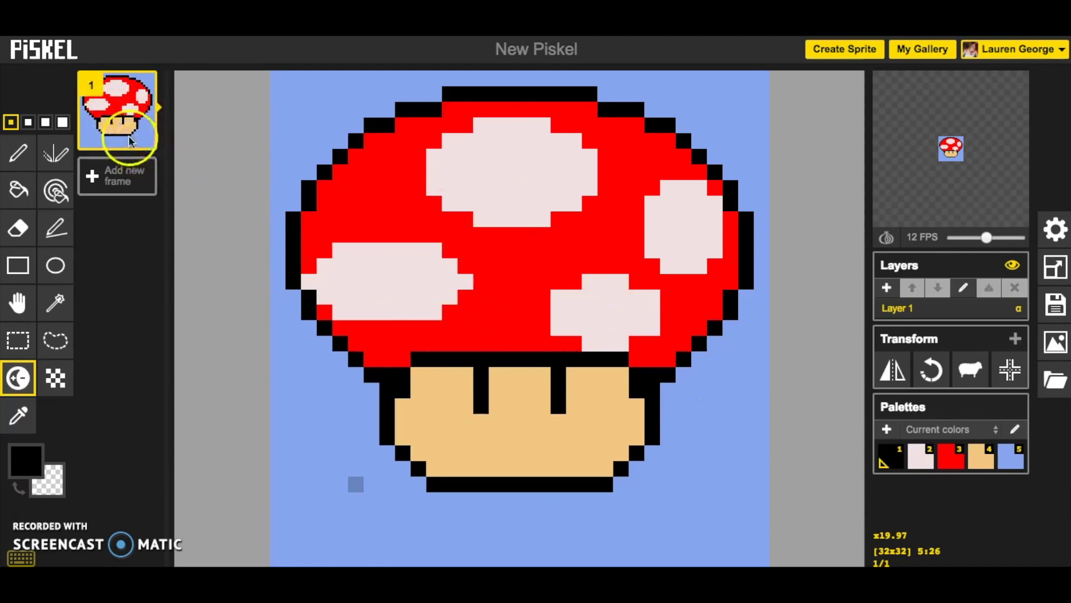
Step: Add a blank second frame, then delete it so only the mushroom frame remains
{"action": "left_click", "coordinate": [116, 185]}
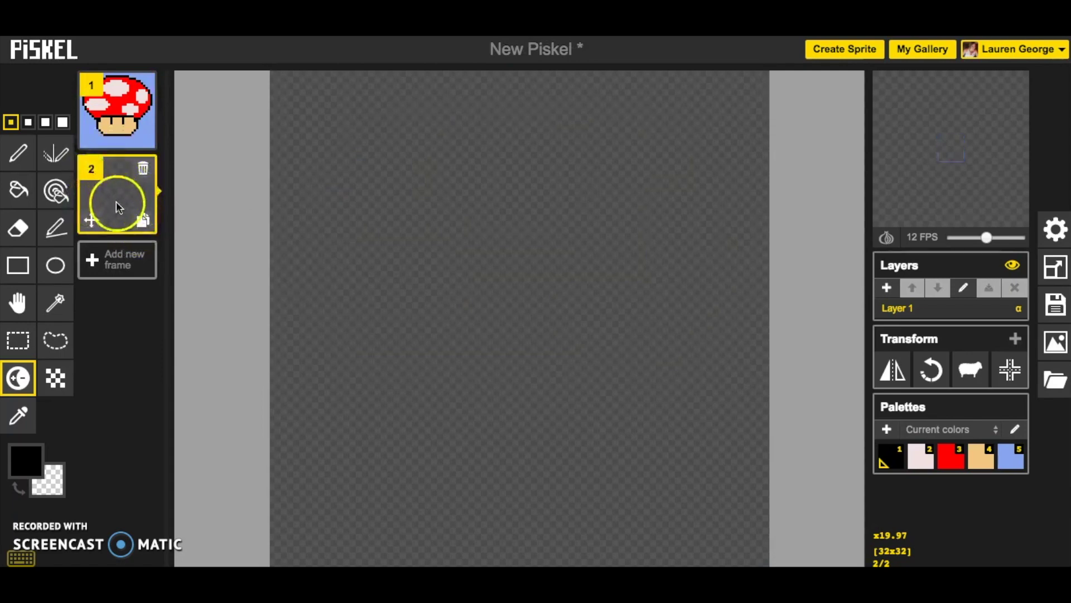
{"action": "mouse_move", "coordinate": [927, 159]}
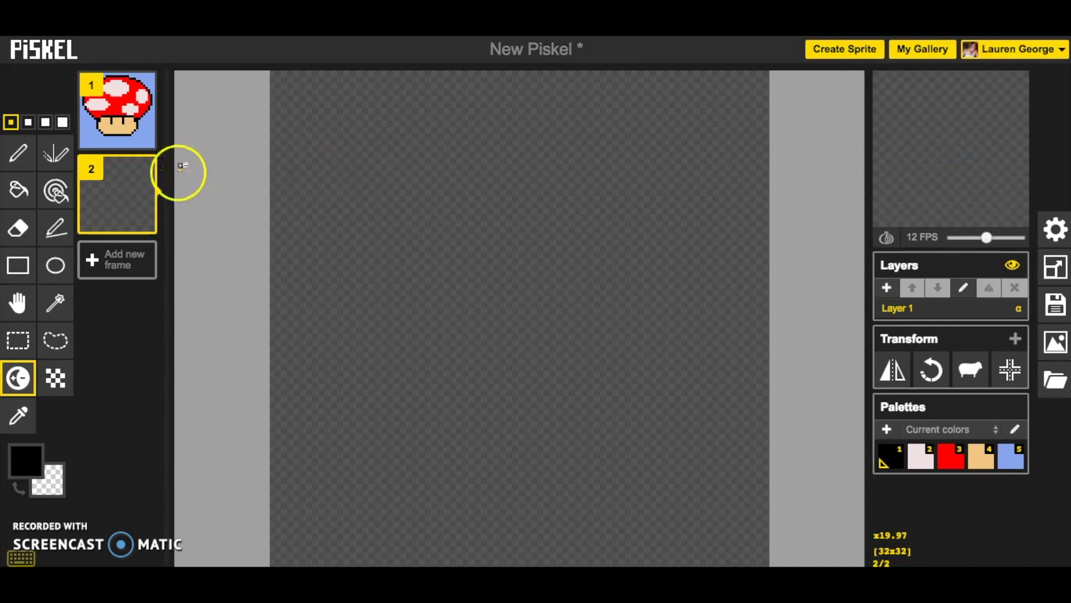
{"action": "mouse_move", "coordinate": [130, 190]}
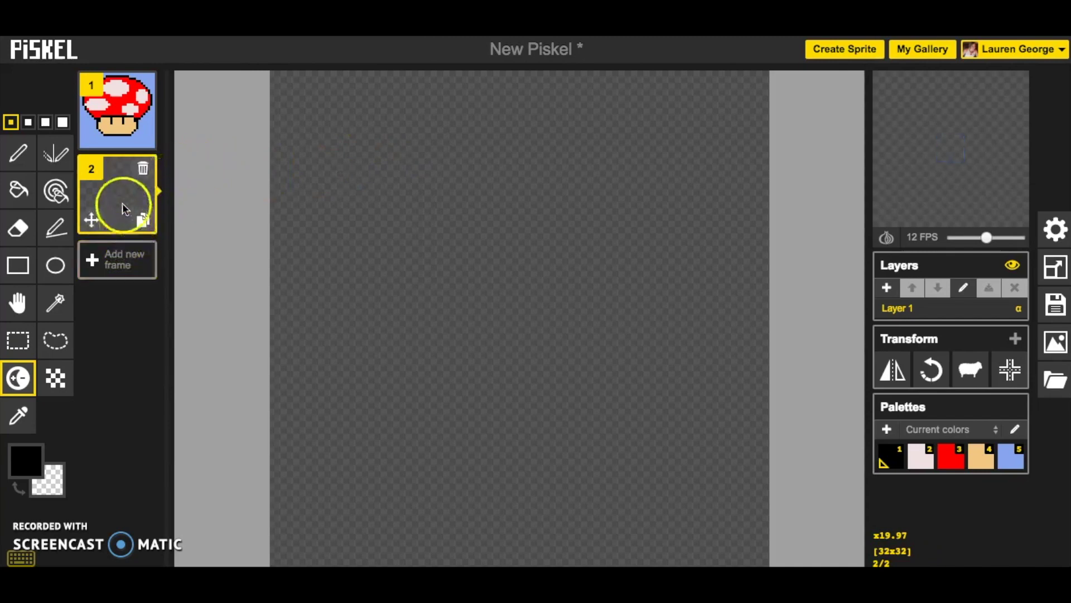
{"action": "left_click", "coordinate": [143, 176]}
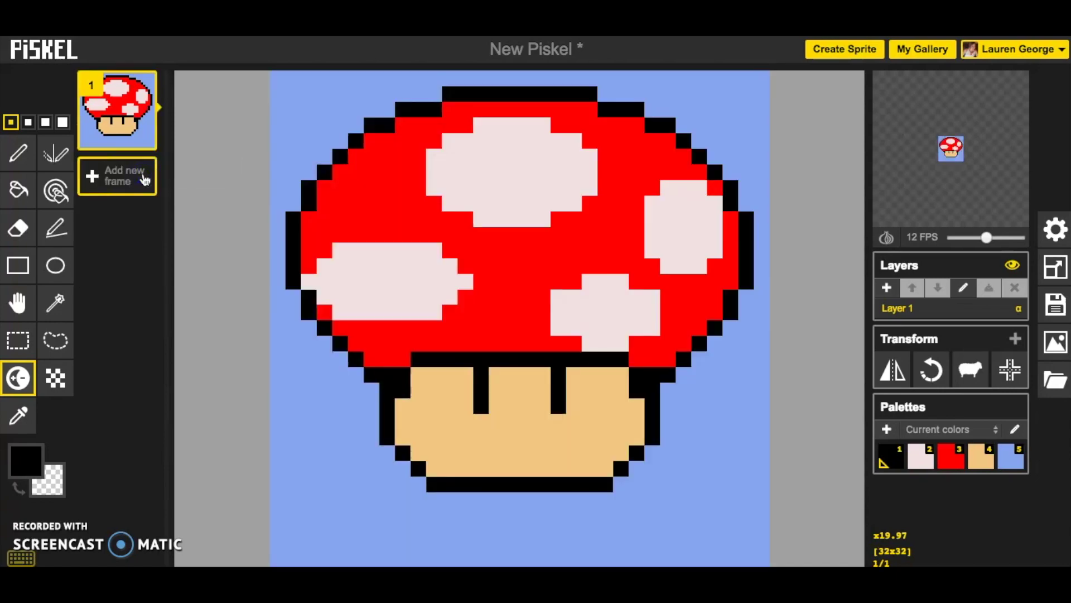
{"action": "mouse_move", "coordinate": [124, 147]}
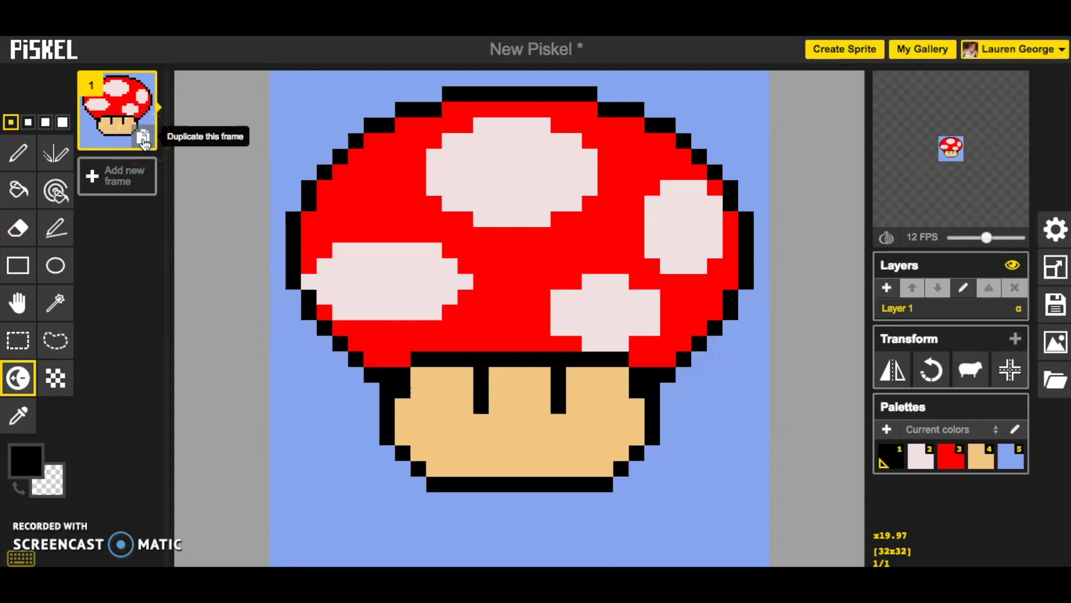
Step: Duplicate the red mushroom frame and select the copy as frame 2
{"action": "left_click", "coordinate": [143, 140]}
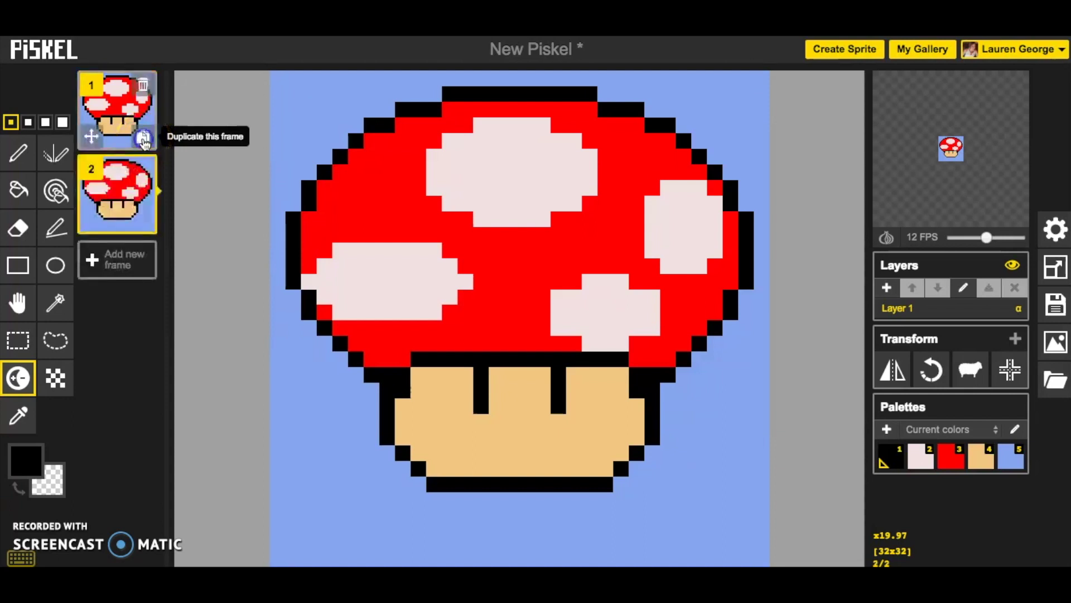
{"action": "left_click", "coordinate": [133, 183]}
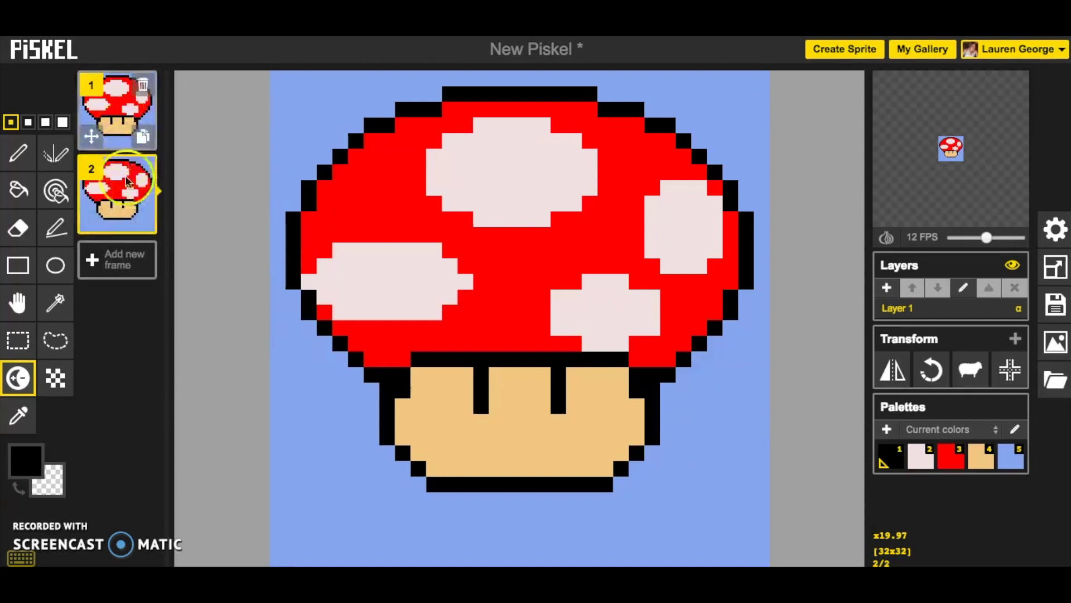
{"action": "left_click", "coordinate": [126, 204]}
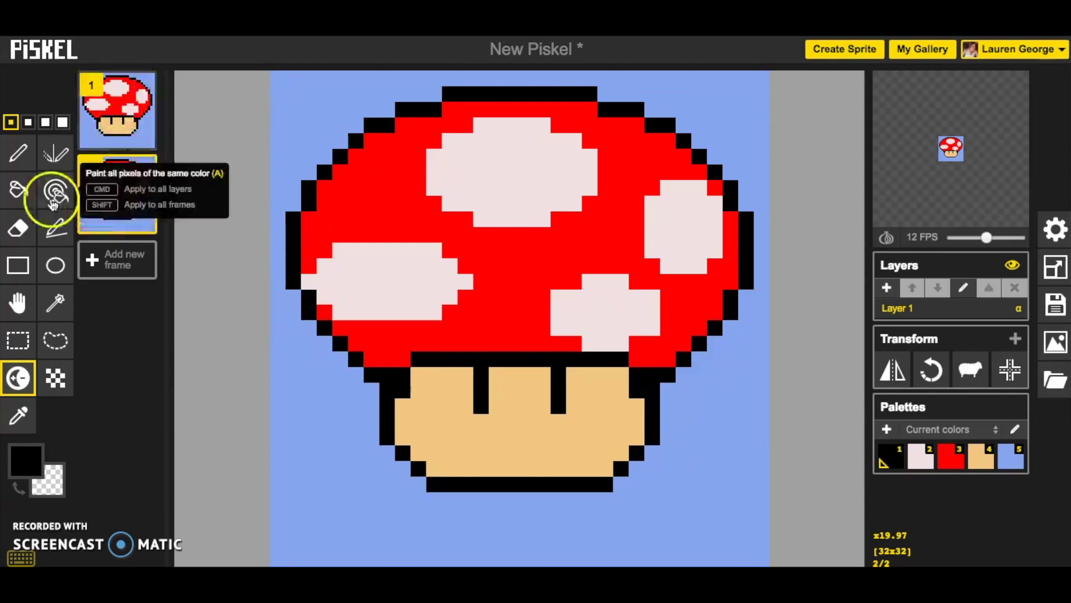
Step: Paint-bucket frame 2's cap and its leftover red pixels bright green
{"action": "left_click", "coordinate": [22, 194]}
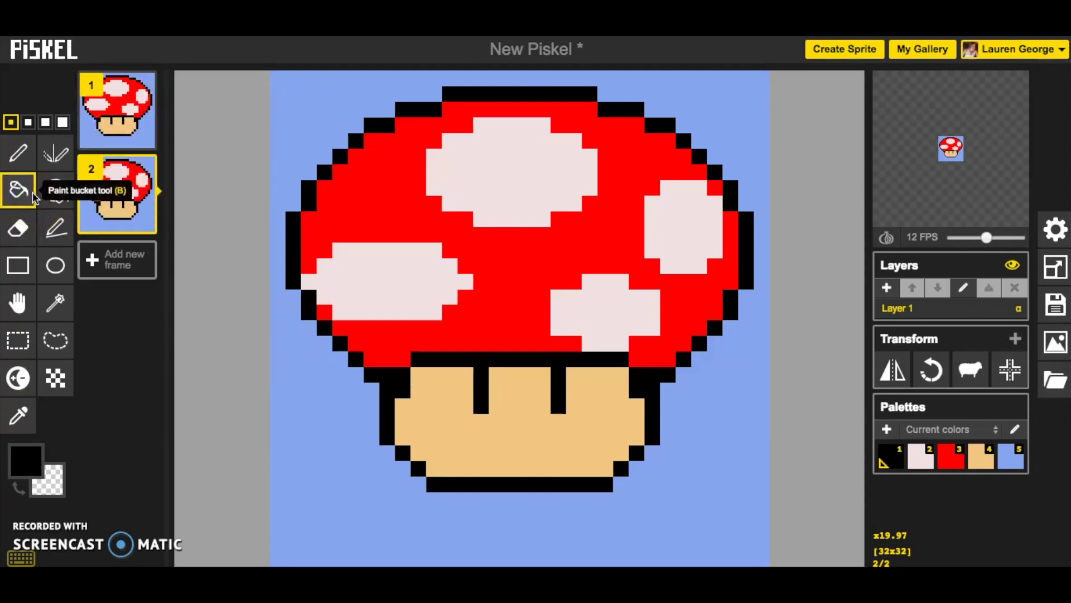
{"action": "left_click", "coordinate": [27, 463]}
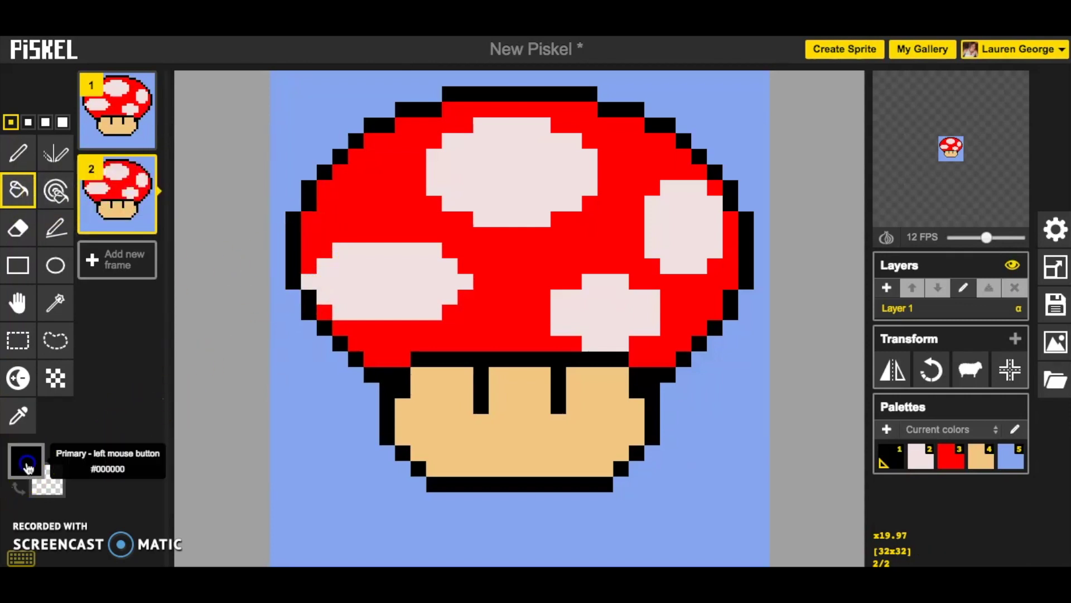
{"action": "mouse_move", "coordinate": [193, 301]}
{"action": "left_mouse_down"}
{"action": "mouse_move", "coordinate": [199, 346]}
{"action": "mouse_move", "coordinate": [177, 308]}
{"action": "left_mouse_up"}
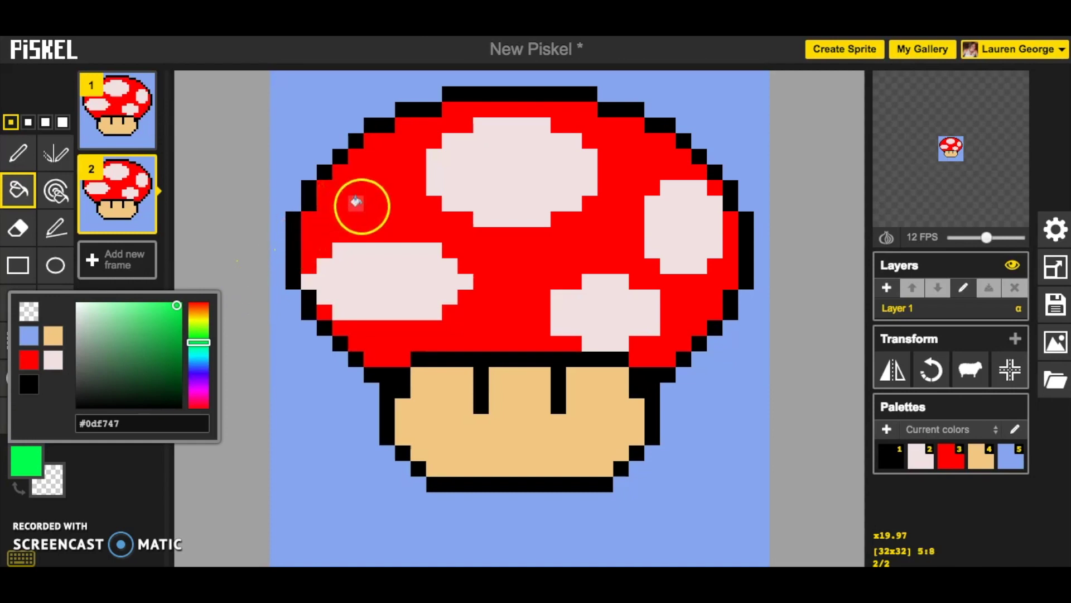
{"action": "left_click", "coordinate": [379, 203]}
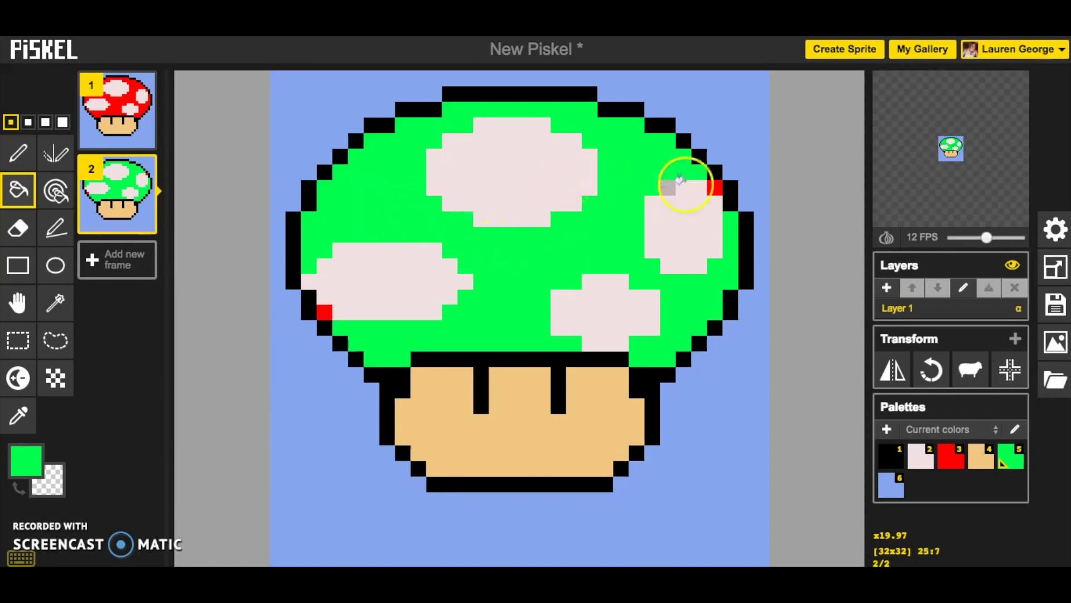
{"action": "left_click", "coordinate": [713, 188]}
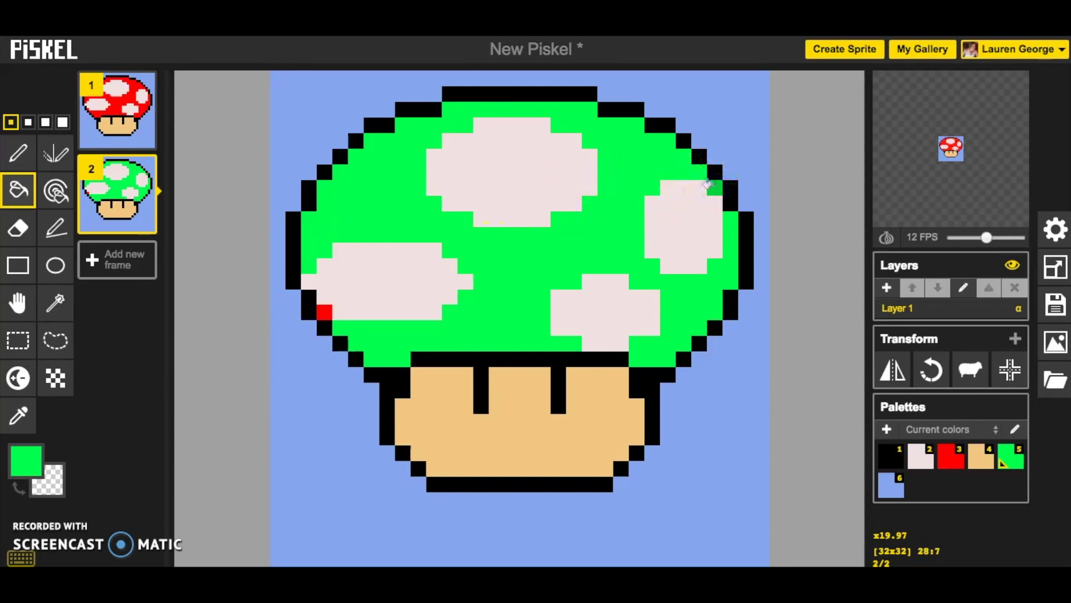
{"action": "left_click", "coordinate": [323, 311]}
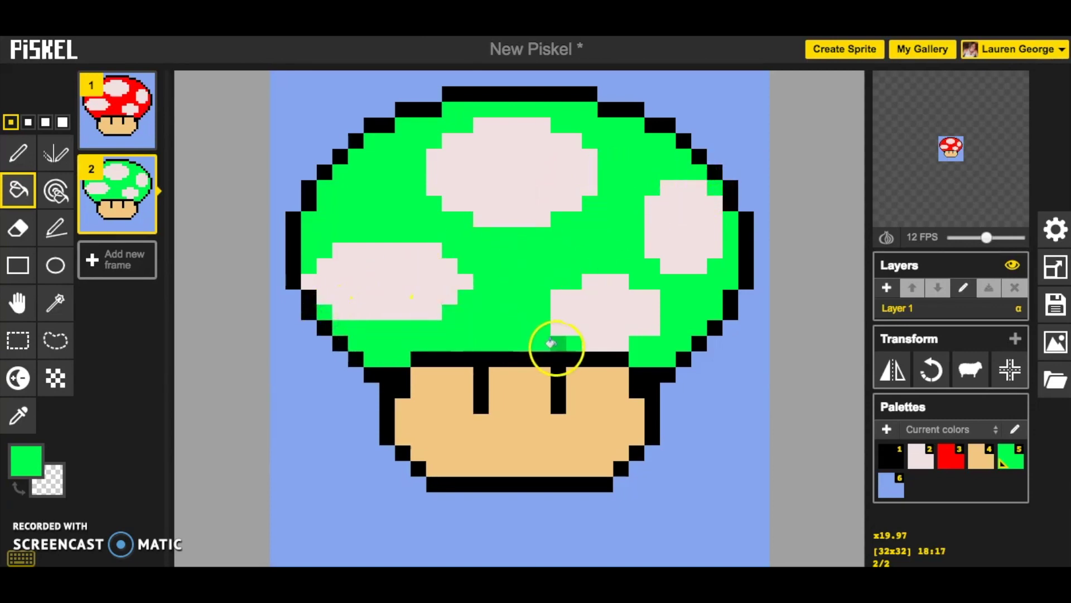
{"action": "mouse_move", "coordinate": [131, 208]}
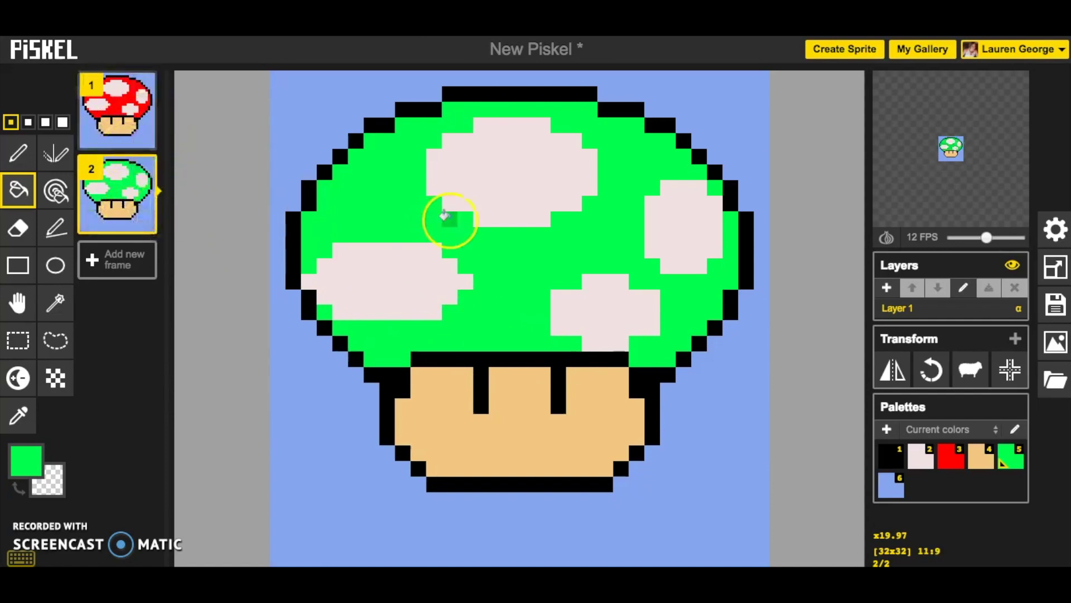
{"action": "mouse_move", "coordinate": [895, 218]}
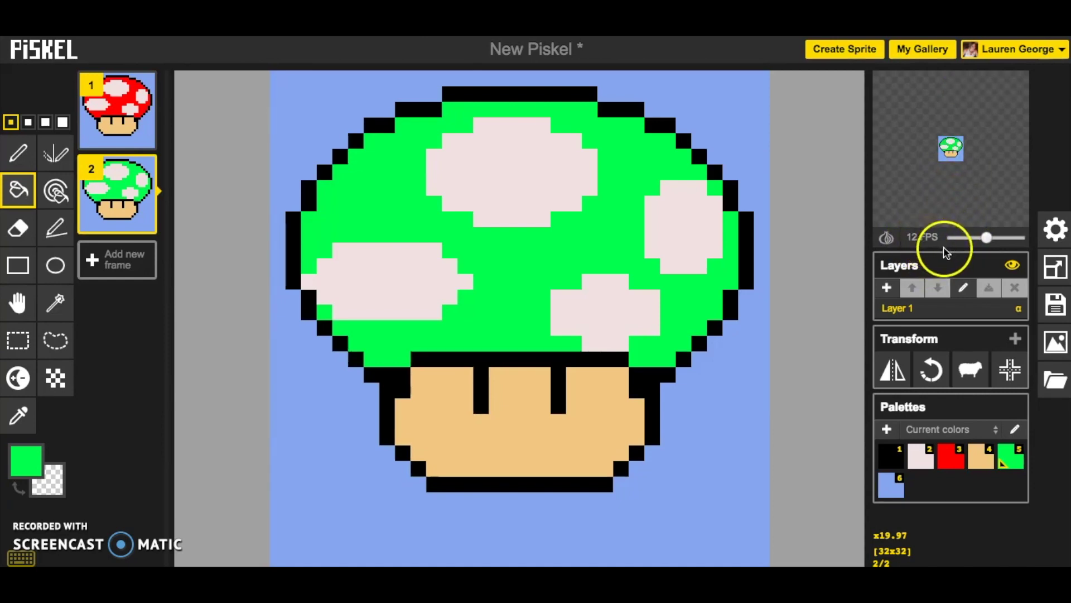
Step: Set the FPS slider to 3 FPS and open the preview in a separate window
{"action": "left_click_drag", "start_coordinate": [985, 239], "coordinate": [1019, 248]}
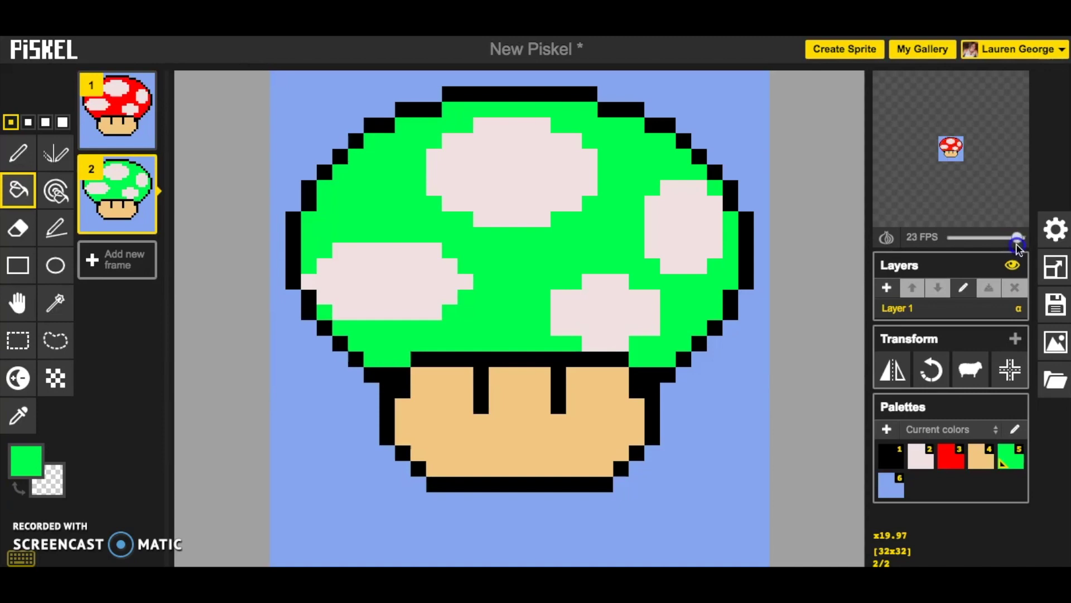
{"action": "mouse_move", "coordinate": [966, 183]}
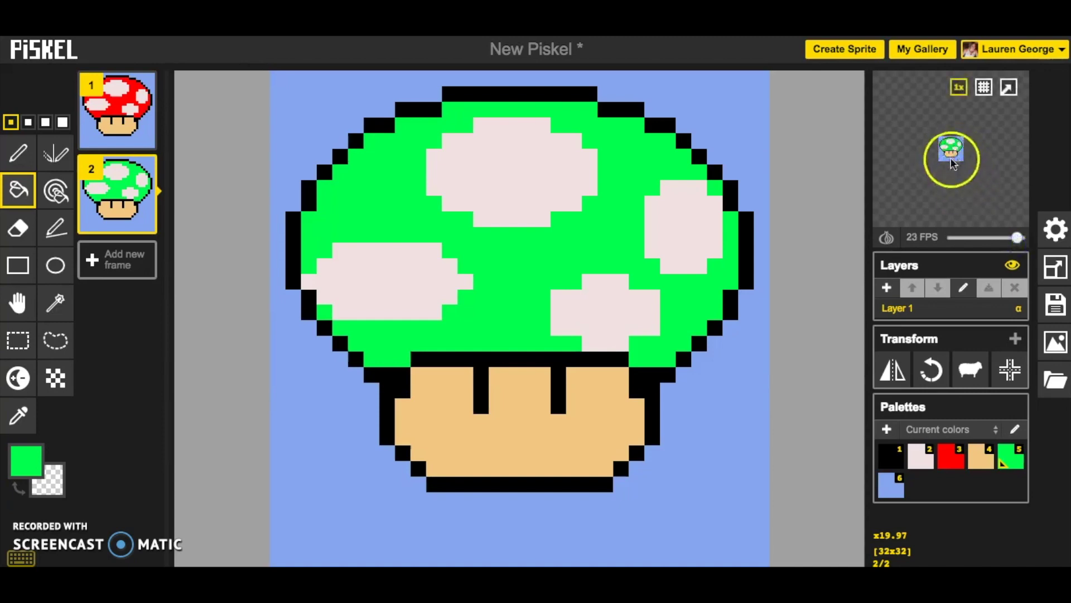
{"action": "left_click", "coordinate": [1020, 239]}
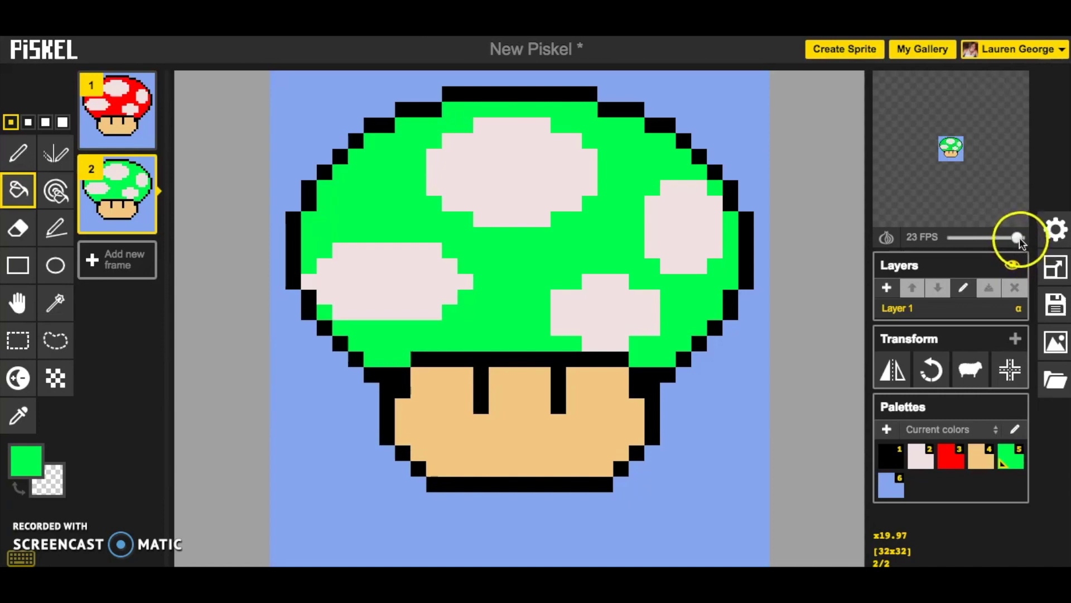
{"action": "left_click_drag", "start_coordinate": [1019, 240], "coordinate": [961, 246]}
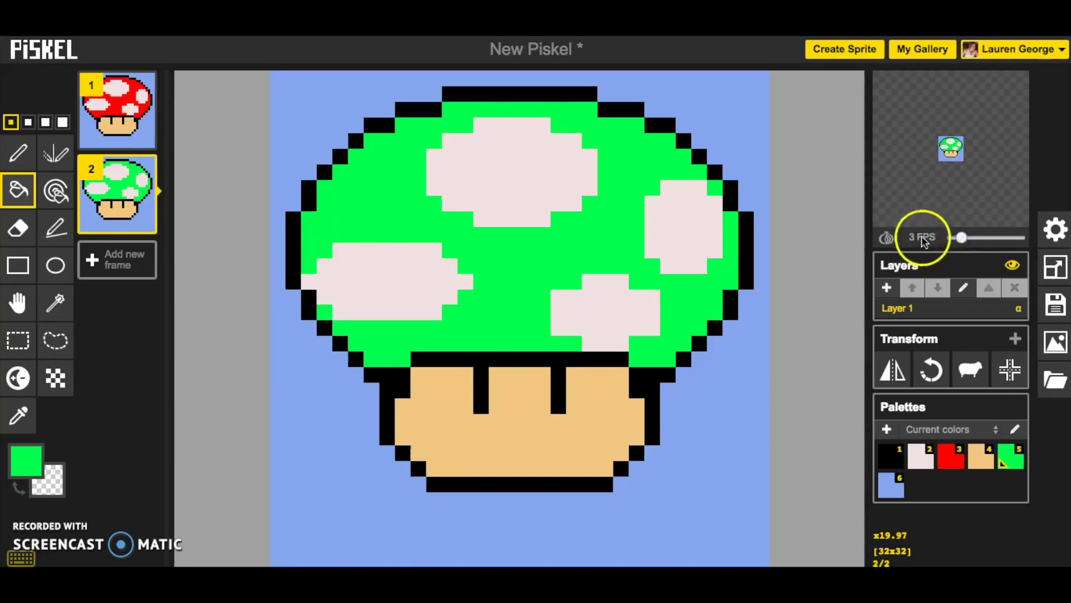
{"action": "mouse_move", "coordinate": [985, 183]}
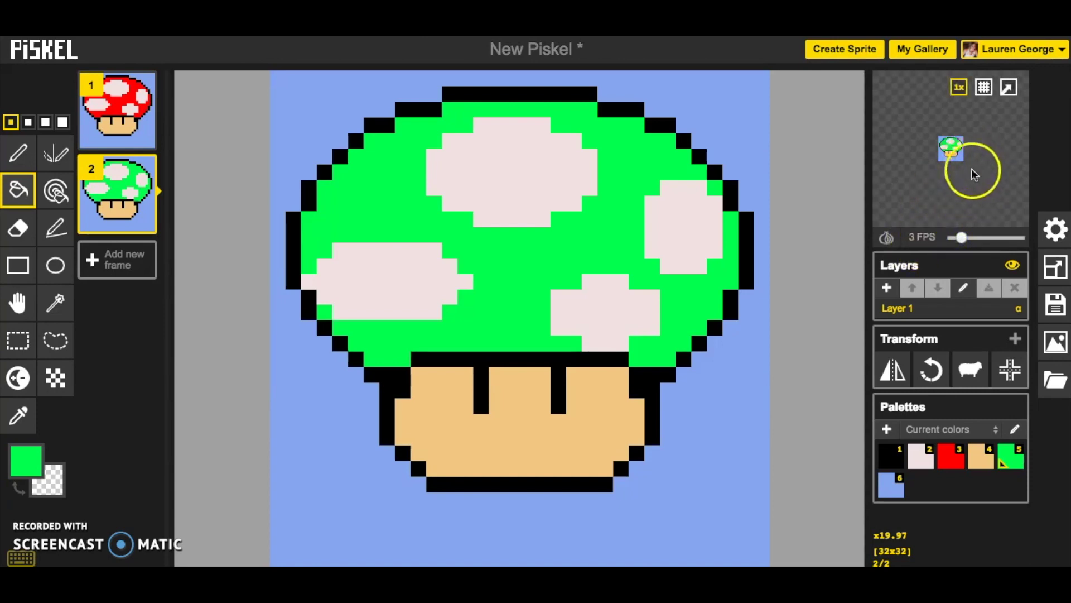
{"action": "left_click", "coordinate": [1009, 88]}
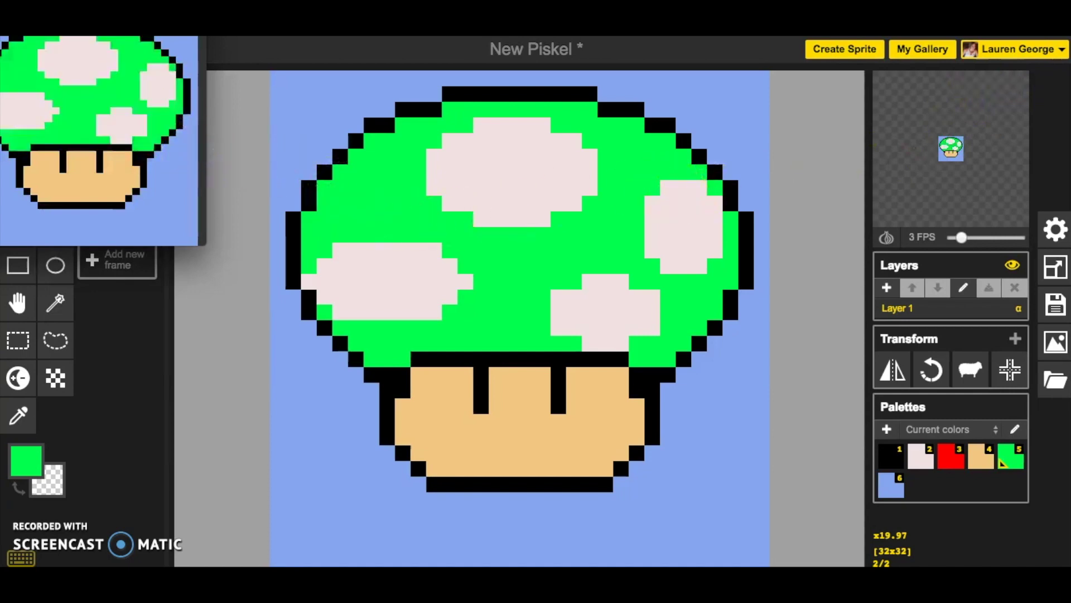
{"action": "left_click_drag", "start_coordinate": [133, 36], "coordinate": [199, 75]}
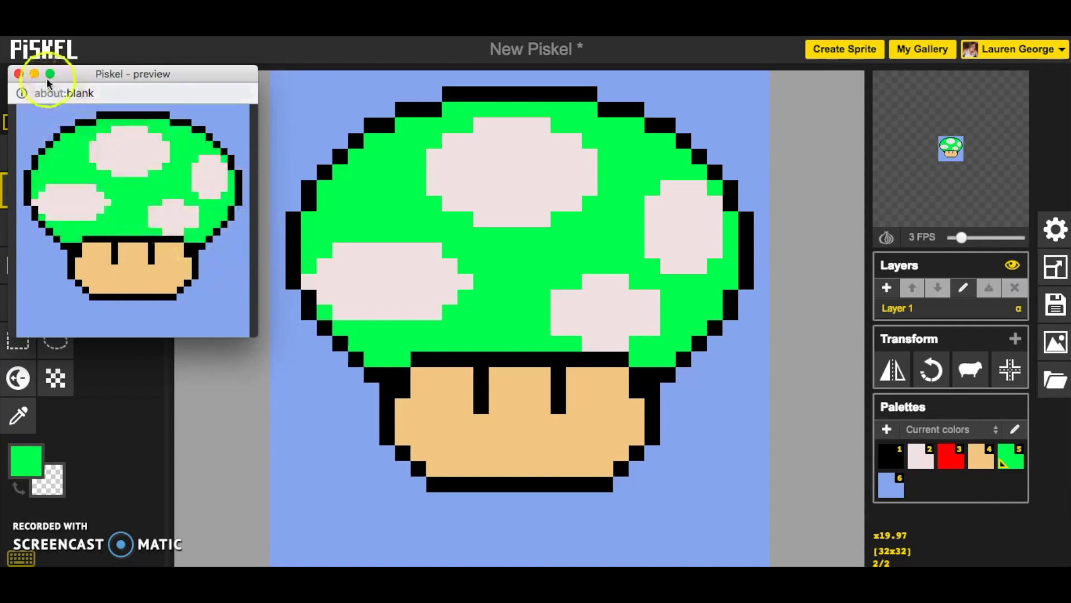
{"action": "left_click", "coordinate": [19, 73]}
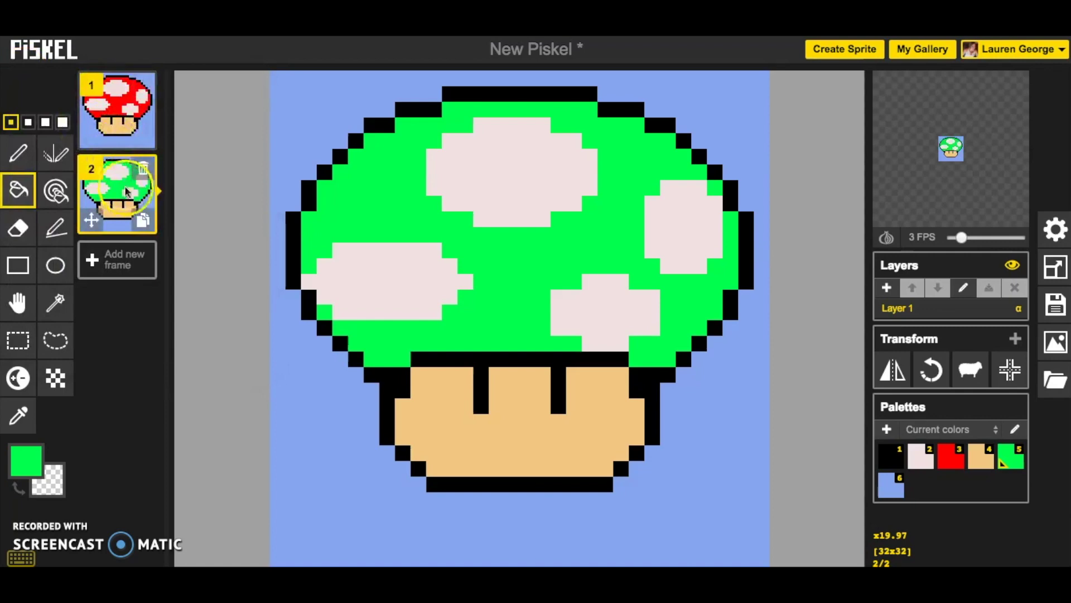
Step: Duplicate the green frame as frame 3 and set the drawing colour to yellow
{"action": "left_click", "coordinate": [142, 221]}
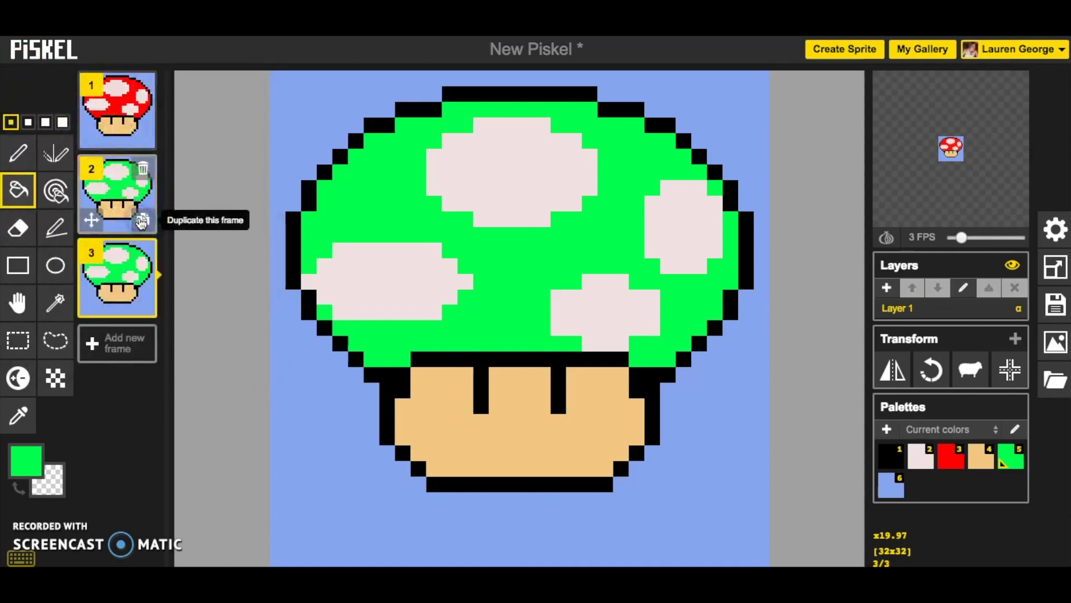
{"action": "left_click", "coordinate": [34, 458]}
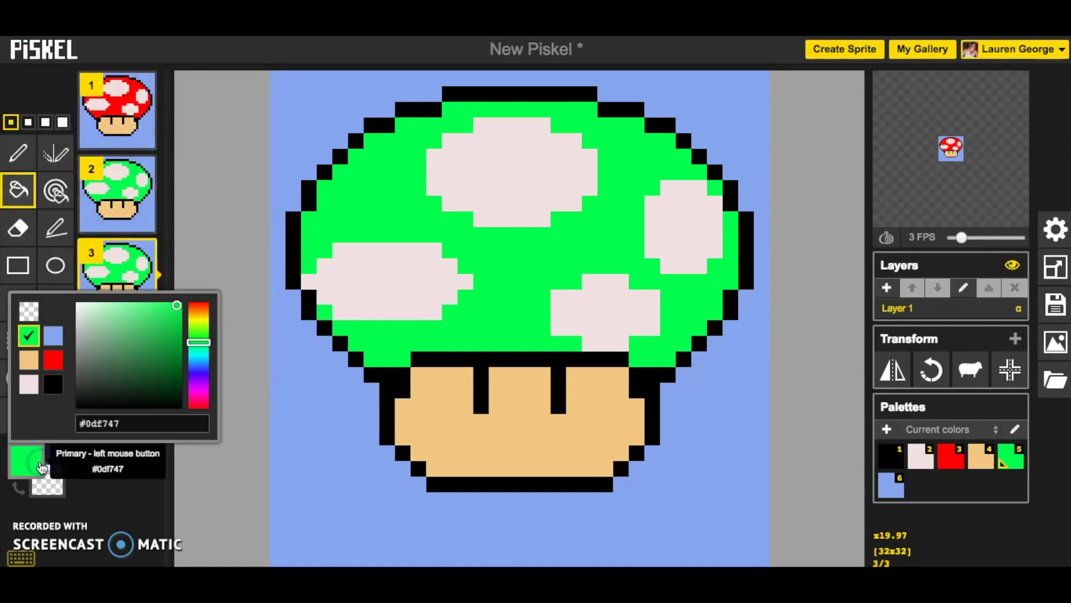
{"action": "left_click_drag", "start_coordinate": [199, 340], "coordinate": [202, 324]}
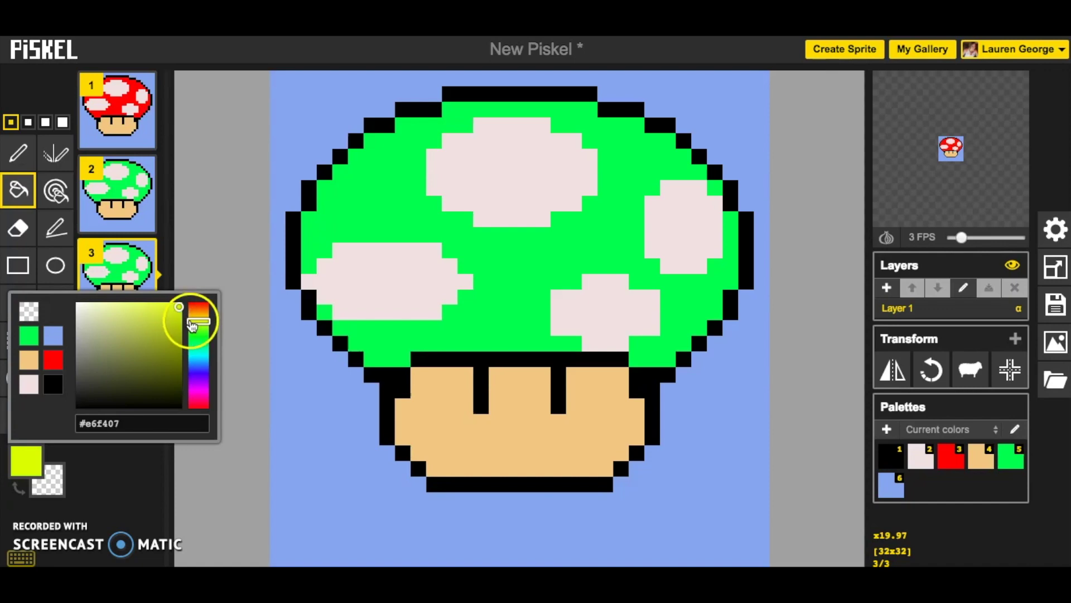
{"action": "left_click", "coordinate": [195, 323]}
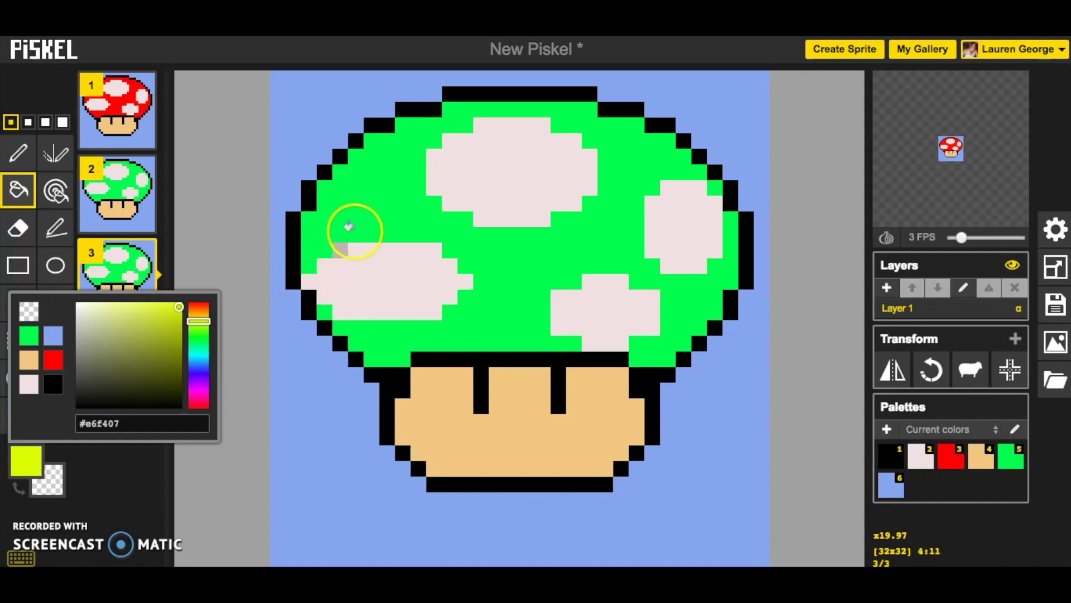
Step: Fill frame 3's green cap and its stray green edge pixels with yellow
{"action": "left_click", "coordinate": [354, 220]}
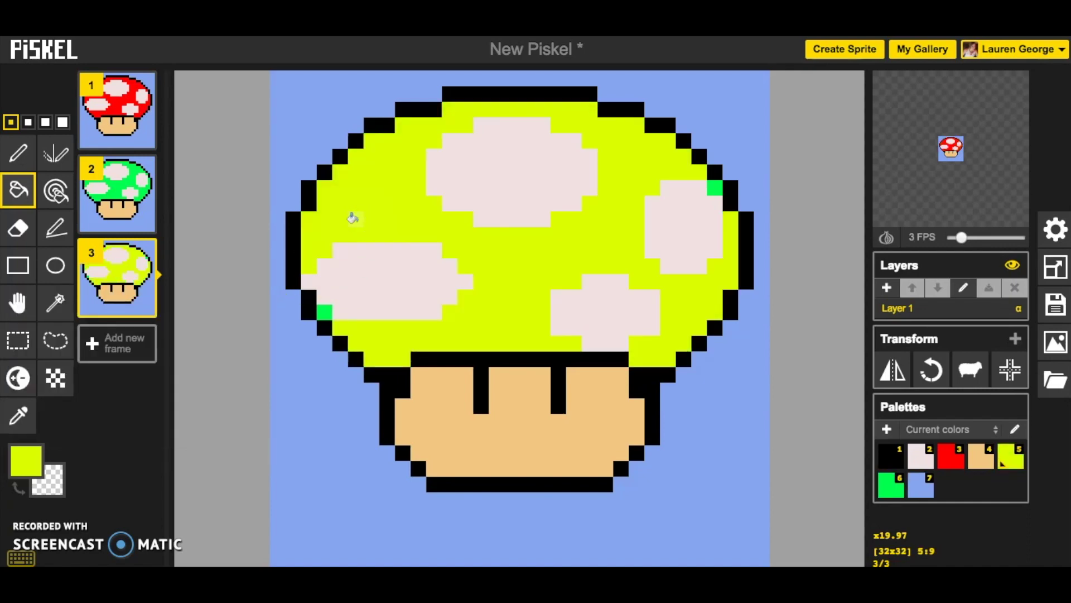
{"action": "left_click", "coordinate": [644, 215]}
{"action": "left_click", "coordinate": [716, 186]}
{"action": "left_click", "coordinate": [319, 310]}
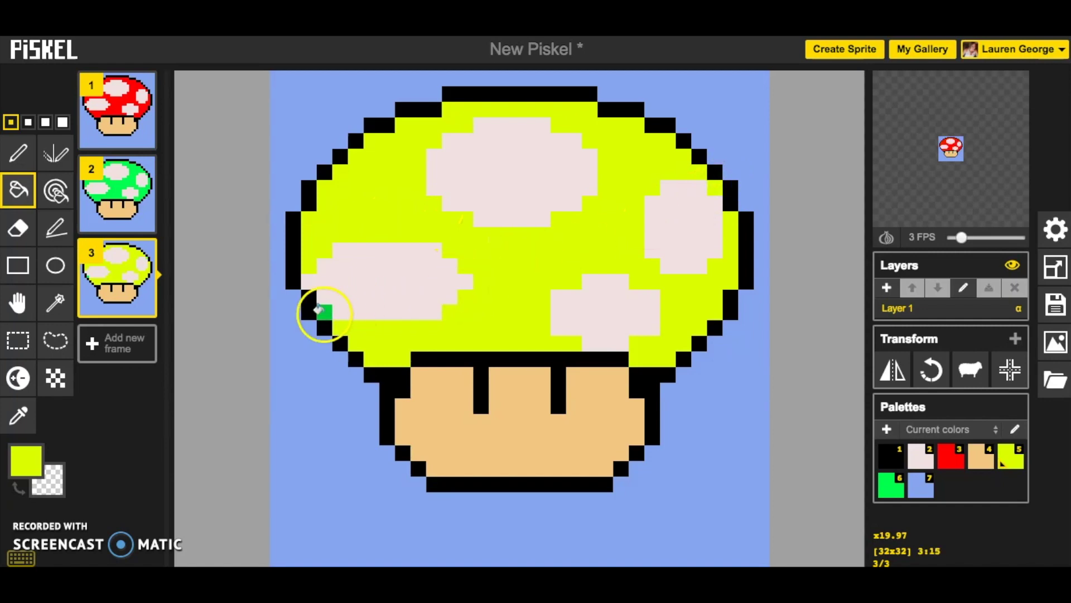
{"action": "left_click", "coordinate": [677, 208]}
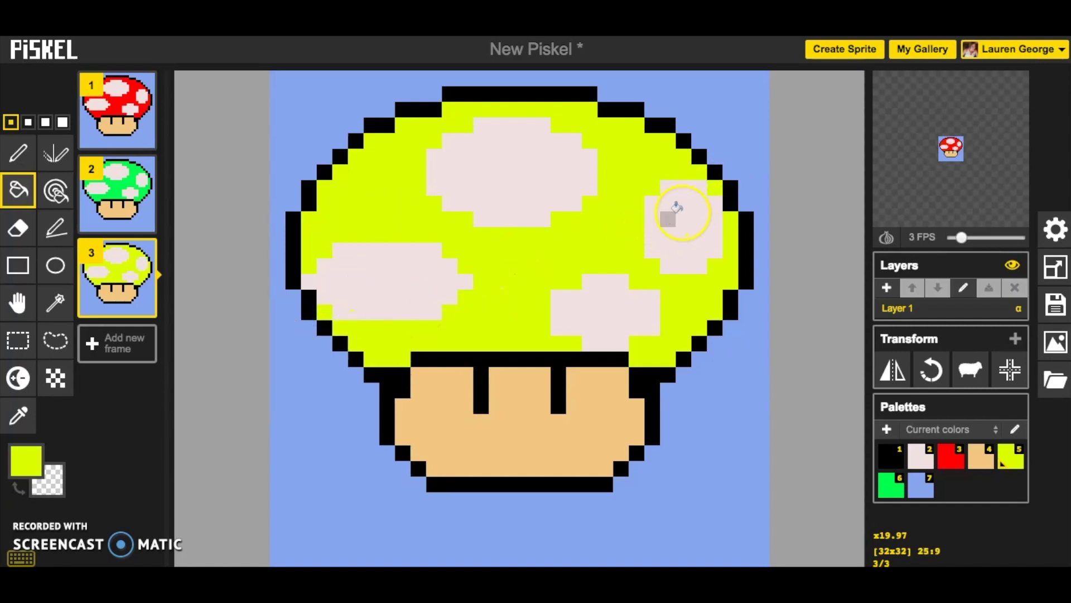
{"action": "left_click", "coordinate": [682, 316]}
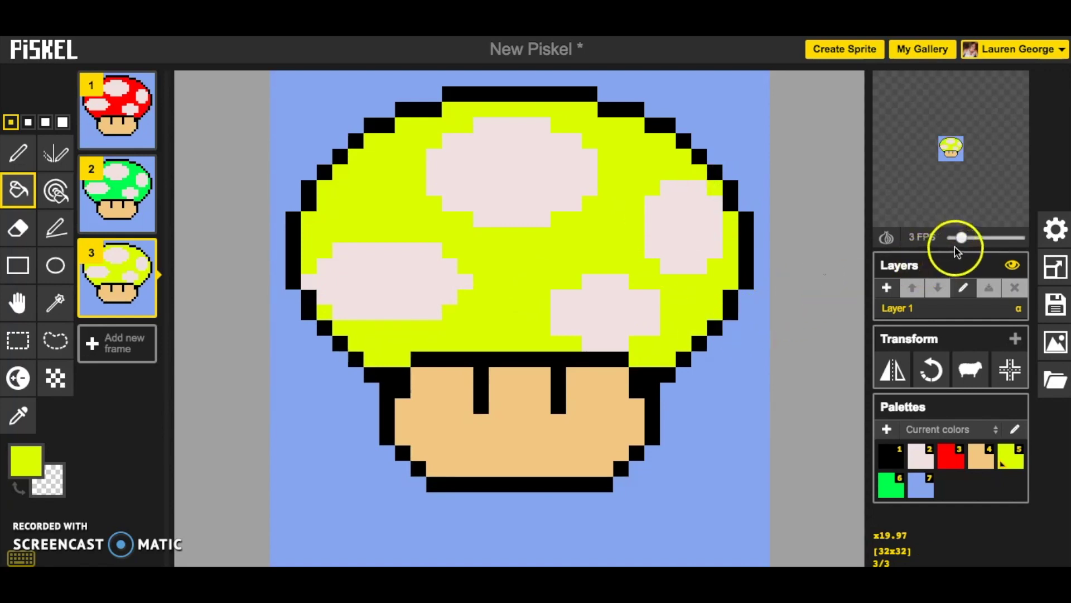
{"action": "mouse_move", "coordinate": [960, 182]}
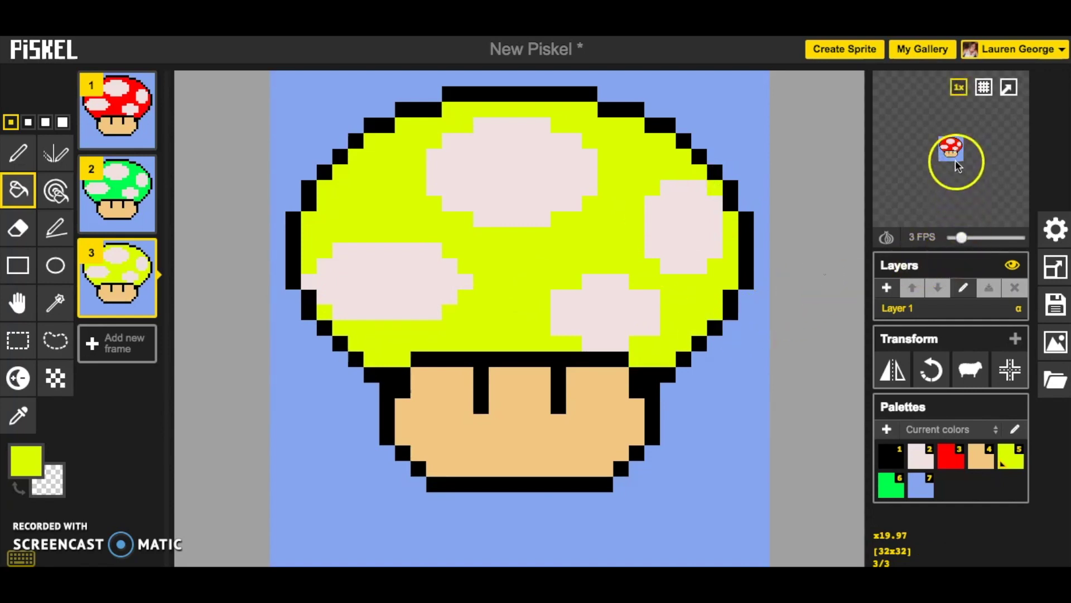
{"action": "left_click", "coordinate": [1009, 90]}
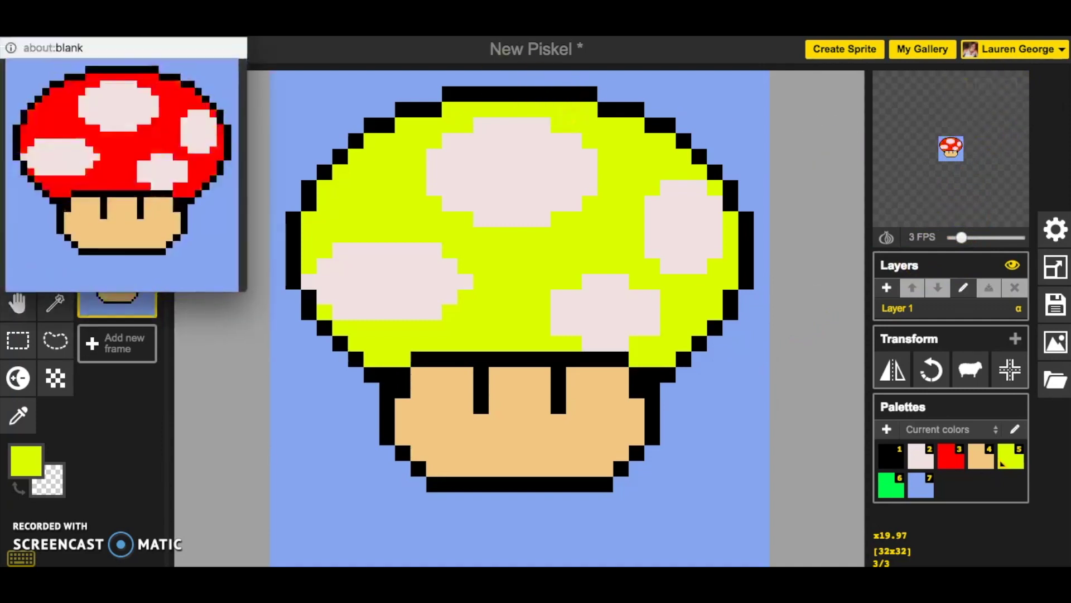
{"action": "left_click_drag", "start_coordinate": [161, 32], "coordinate": [194, 81]}
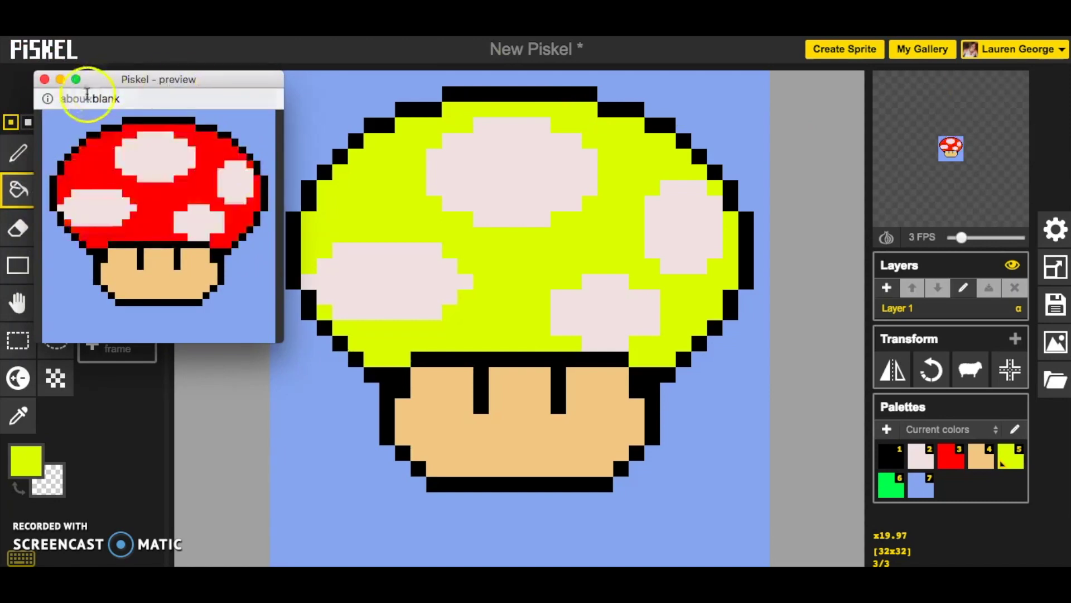
{"action": "left_click", "coordinate": [44, 80]}
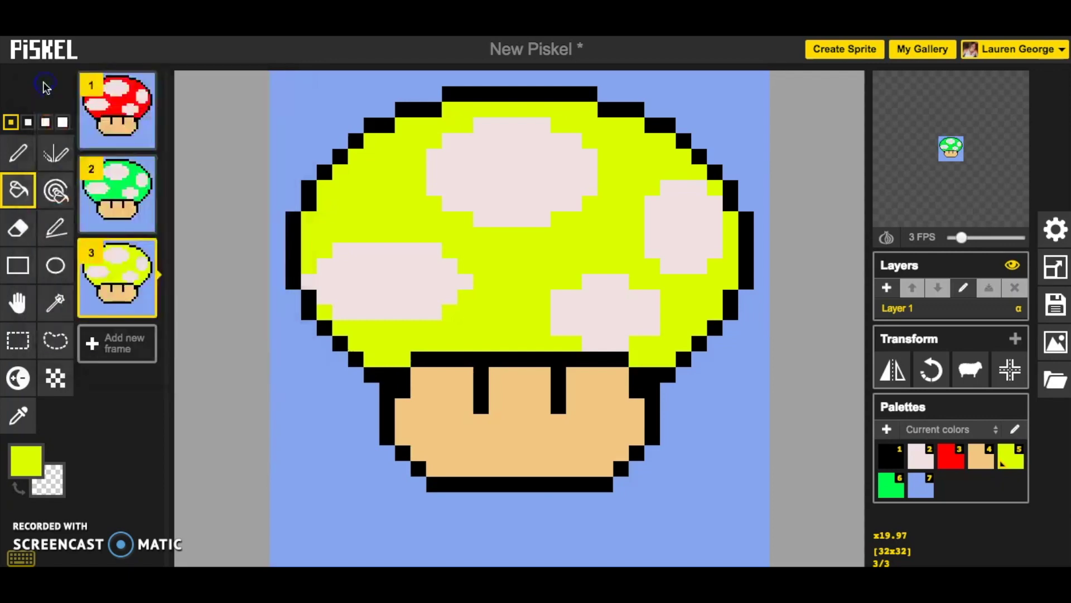
Step: Save the sprite to your gallery and open its page from My Gallery
{"action": "left_click", "coordinate": [1053, 314]}
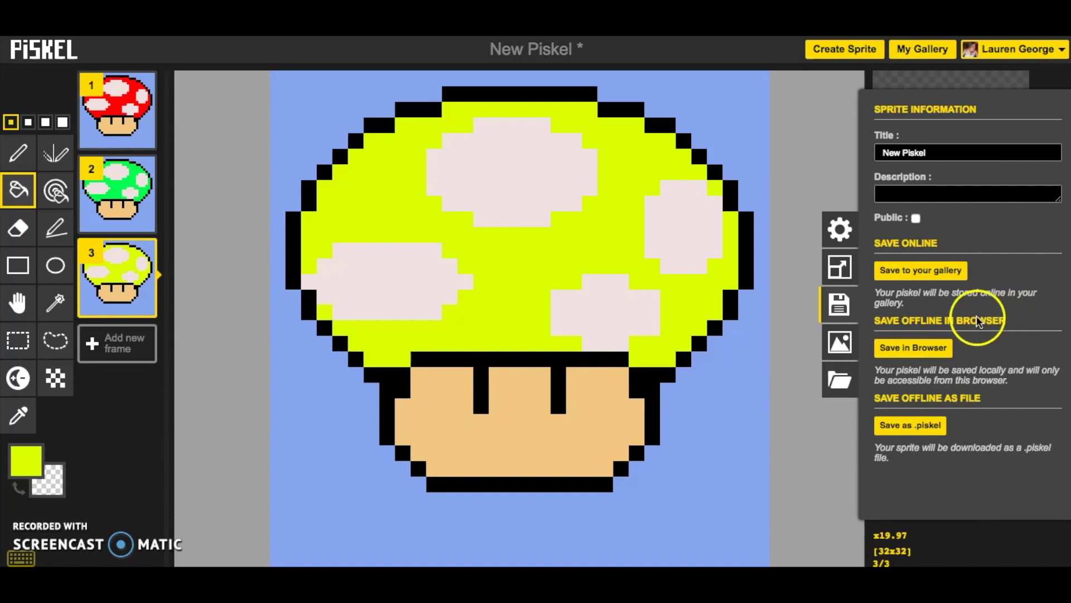
{"action": "left_click", "coordinate": [941, 272]}
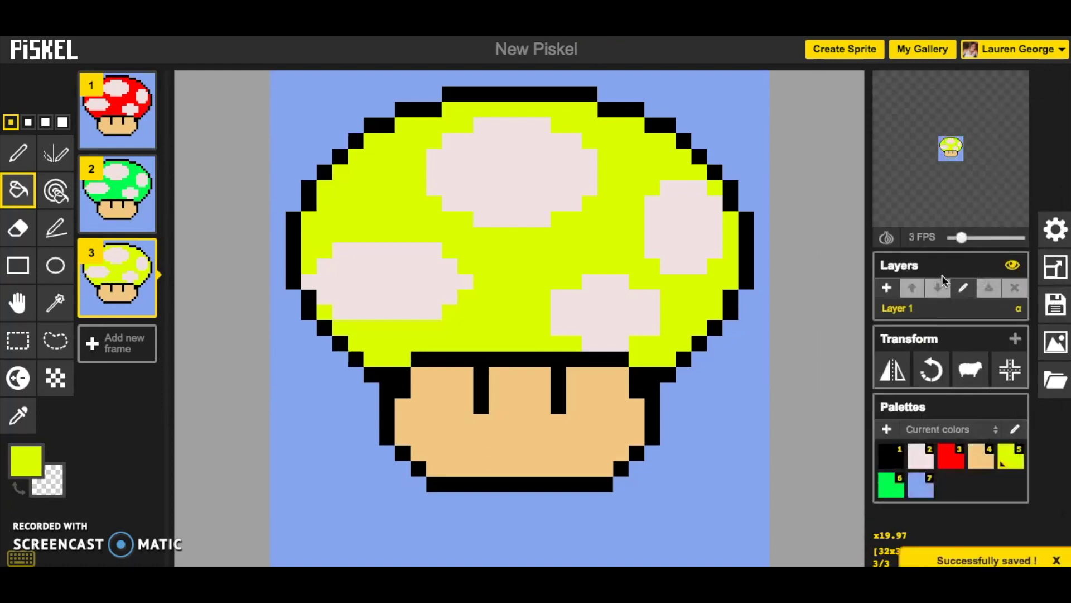
{"action": "left_click", "coordinate": [921, 50]}
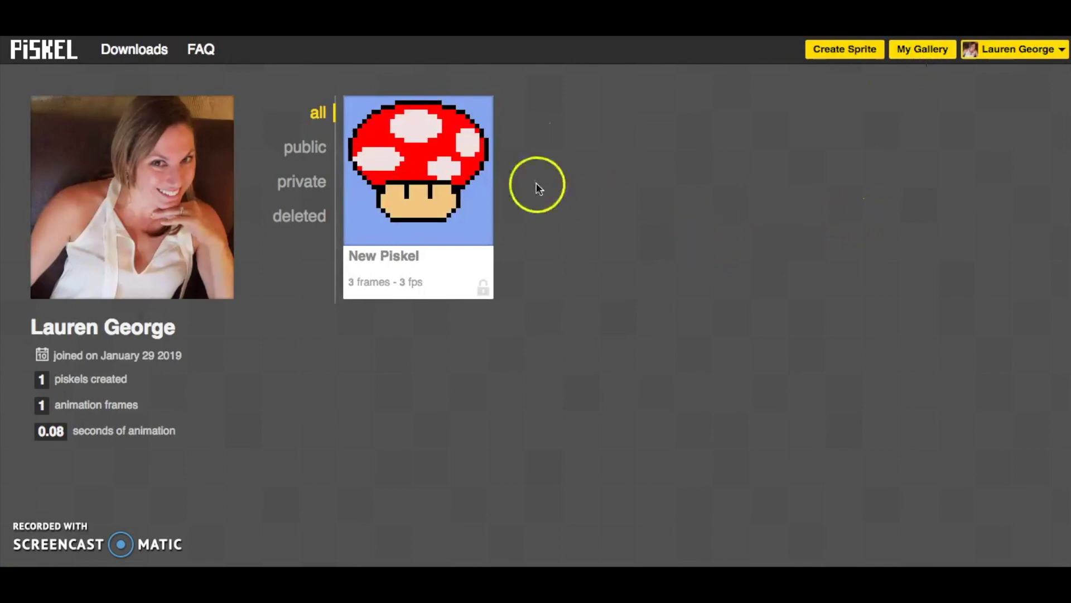
{"action": "mouse_move", "coordinate": [441, 162]}
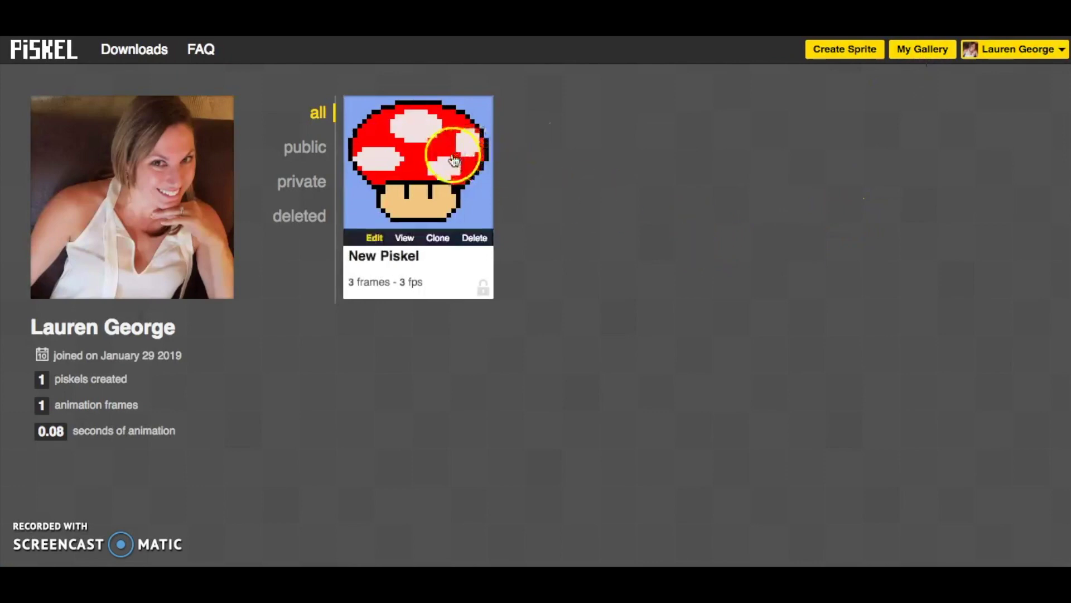
{"action": "left_click", "coordinate": [430, 183]}
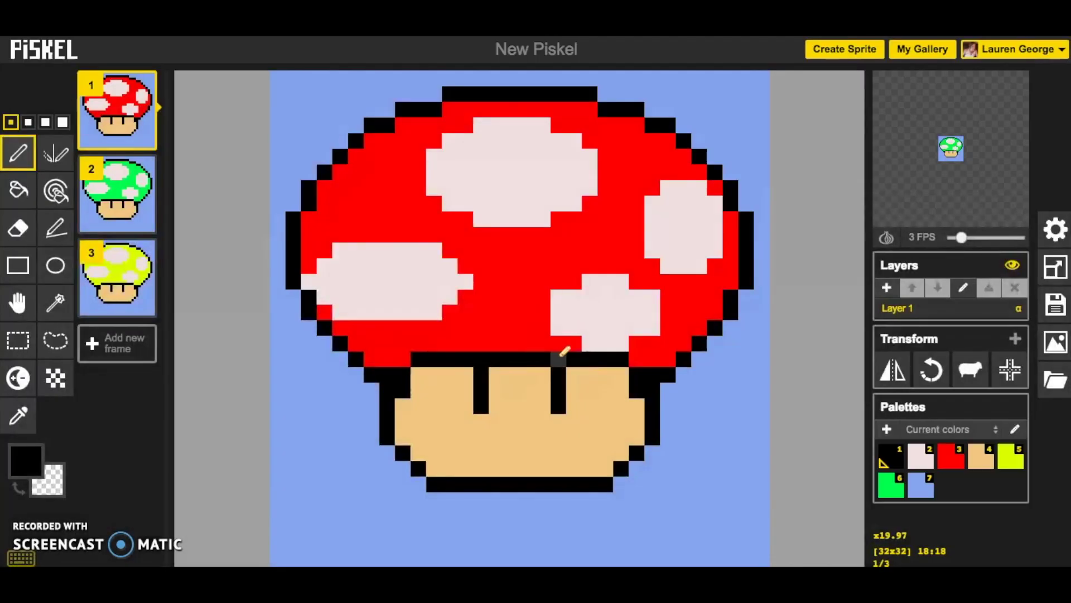
Step: Choose Edit Sprite to reopen the three-frame mushroom animation in the editor
{"action": "left_click", "coordinate": [618, 351]}
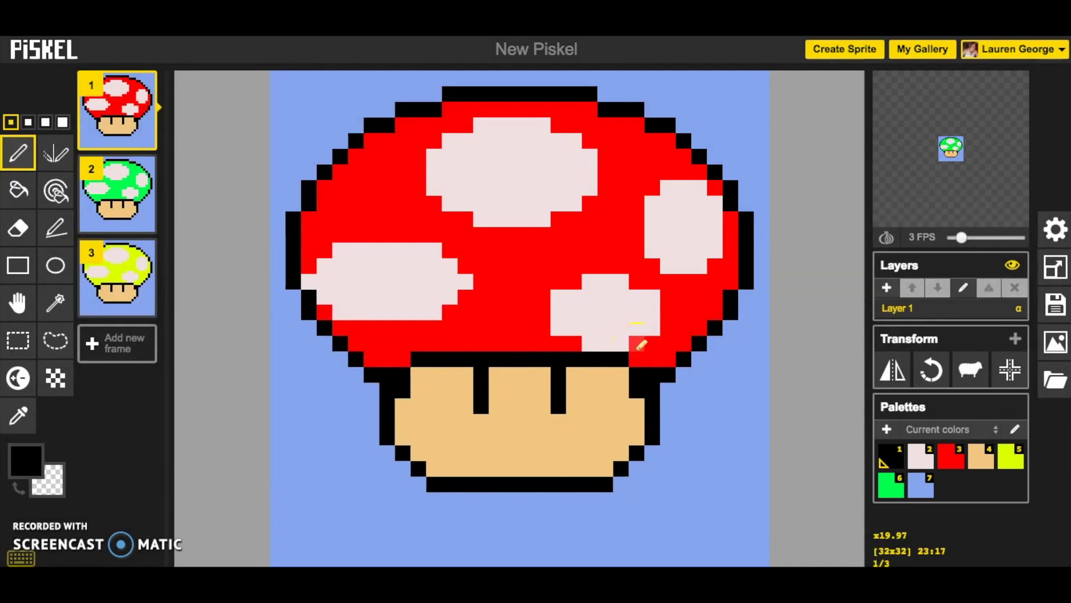
{"action": "mouse_move", "coordinate": [950, 144]}
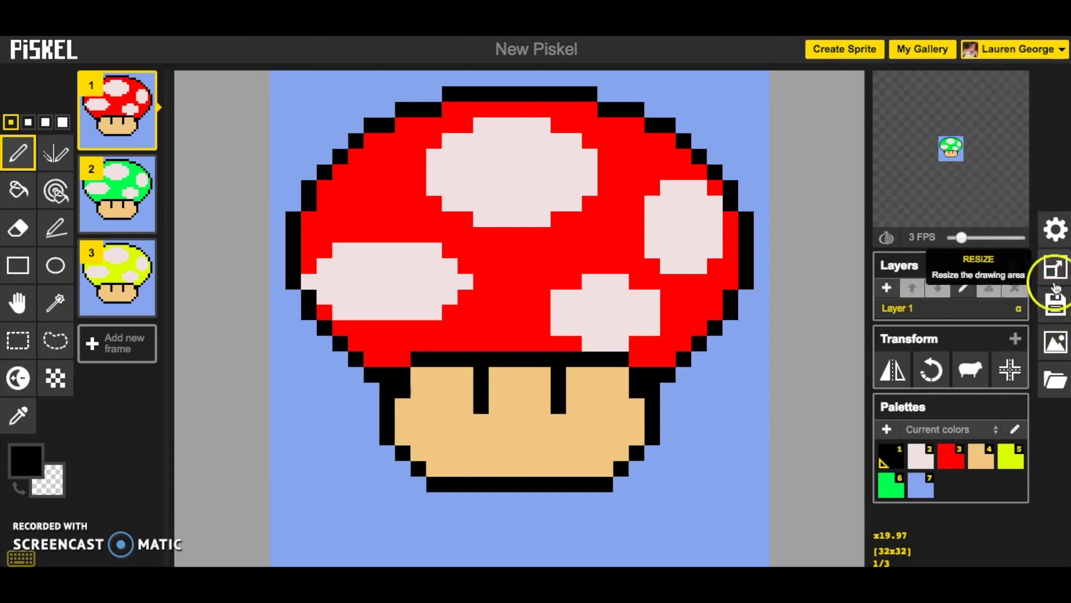
Step: Download the animation from the Export panel's GIF tab as New Piskel.gif
{"action": "left_click", "coordinate": [1056, 343]}
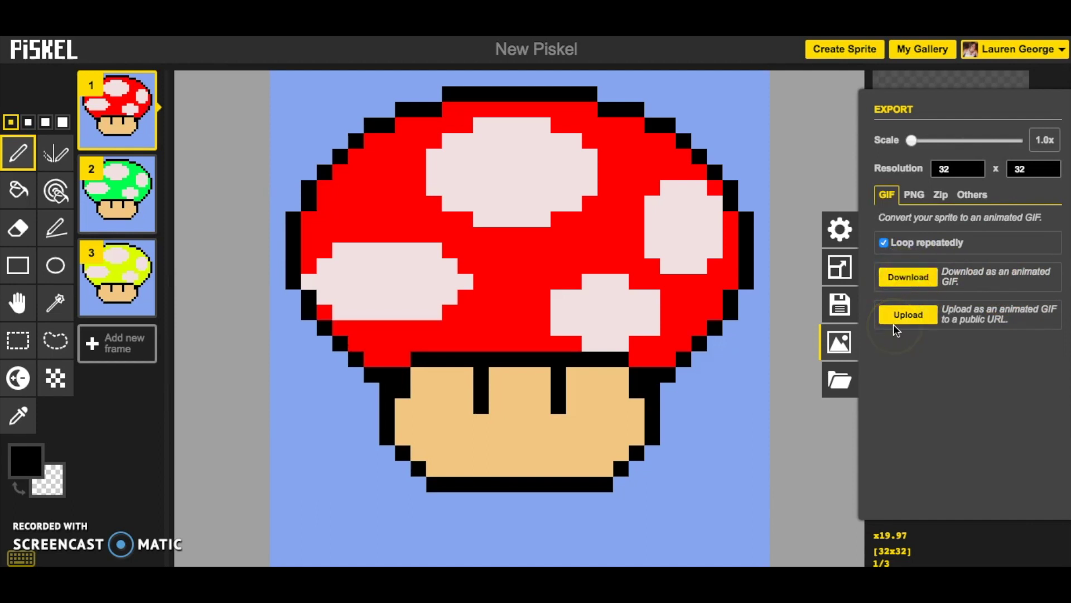
{"action": "left_click", "coordinate": [917, 280]}
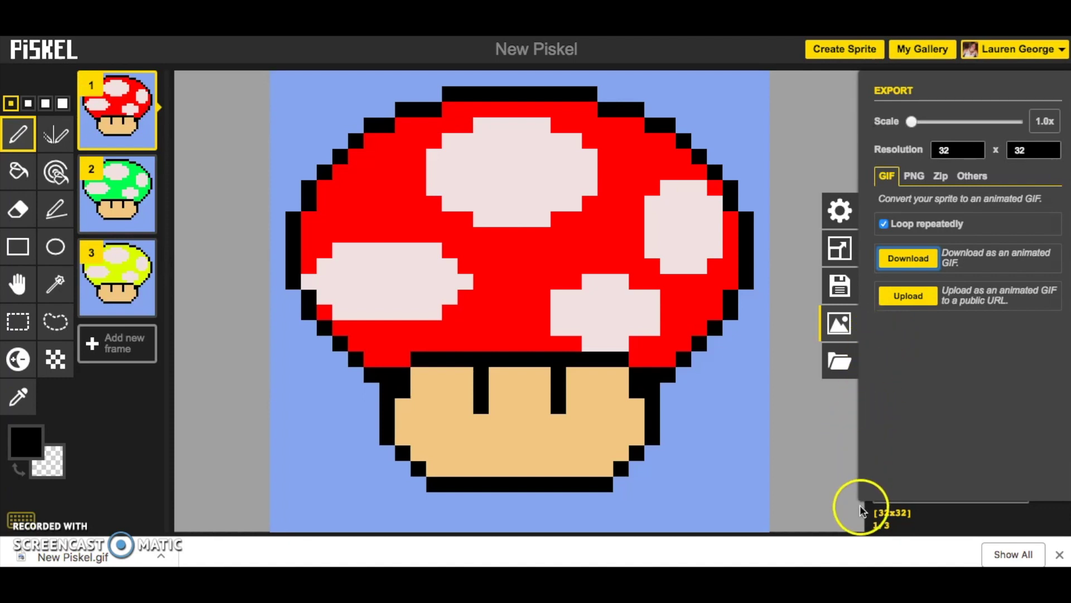
Step: Open New Piskel.gif from Downloads in Preview and view its red mushroom frame
{"action": "left_click", "coordinate": [847, 575]}
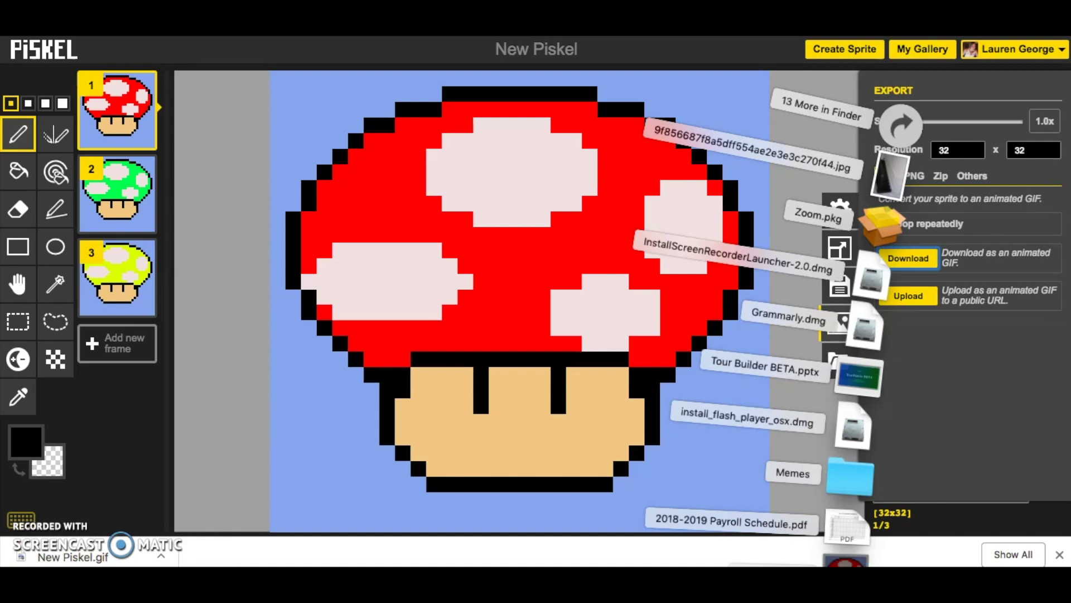
{"action": "key", "text": "Escape"}
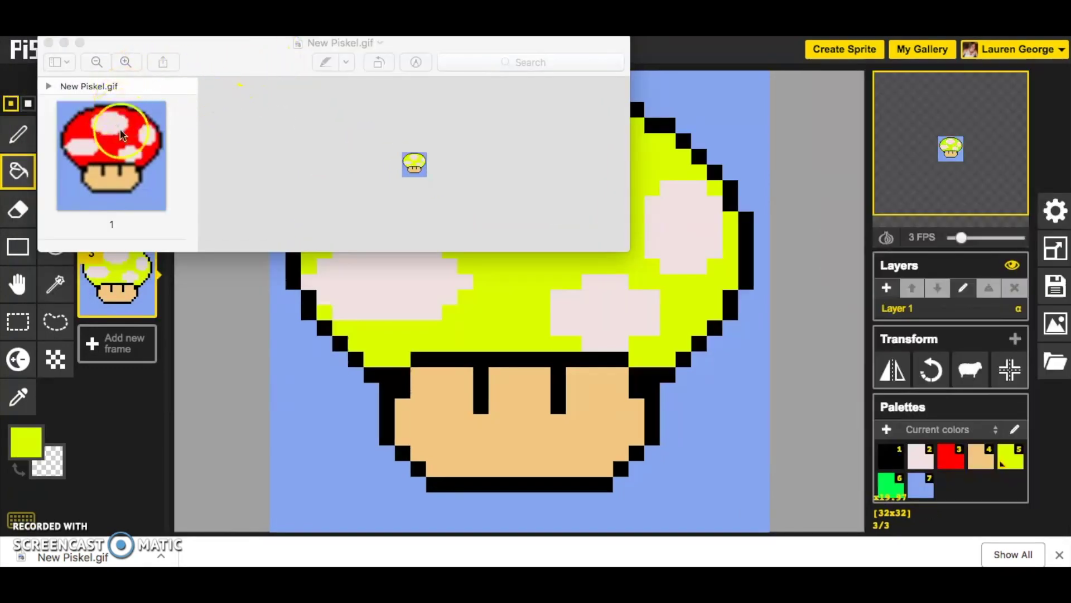
{"action": "left_click", "coordinate": [110, 143]}
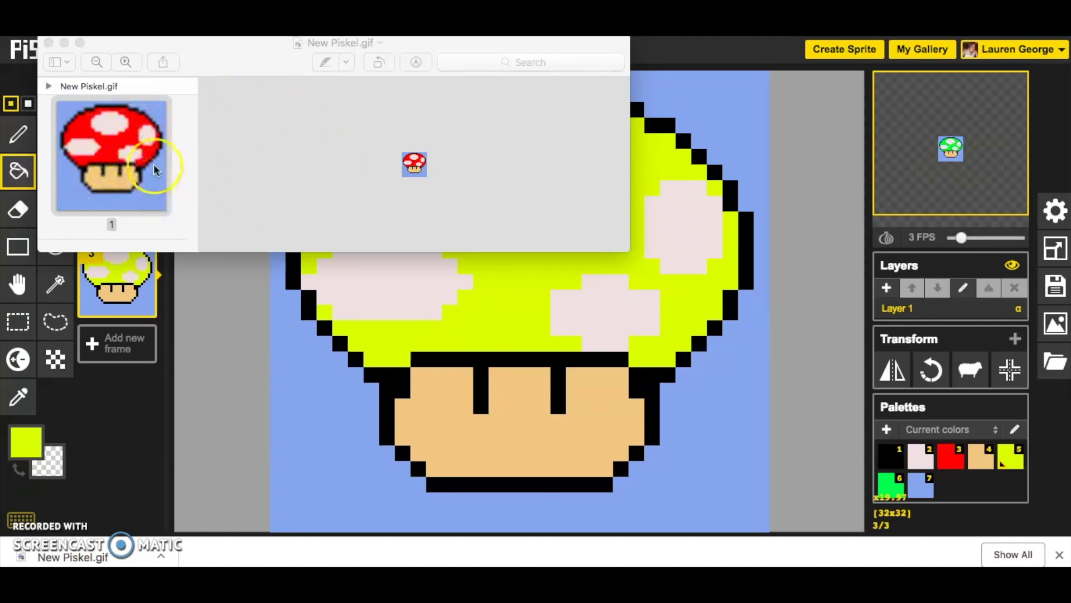
Step: Close Preview and upload the animation as a GIF from Piskel's Export panel
{"action": "left_click", "coordinate": [48, 42]}
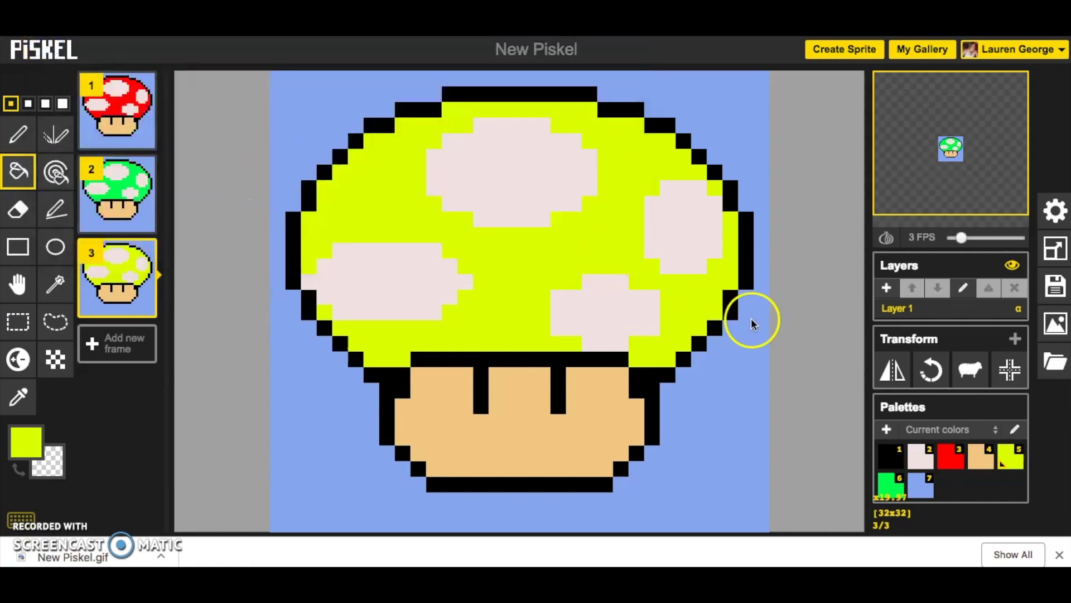
{"action": "left_click", "coordinate": [1055, 325]}
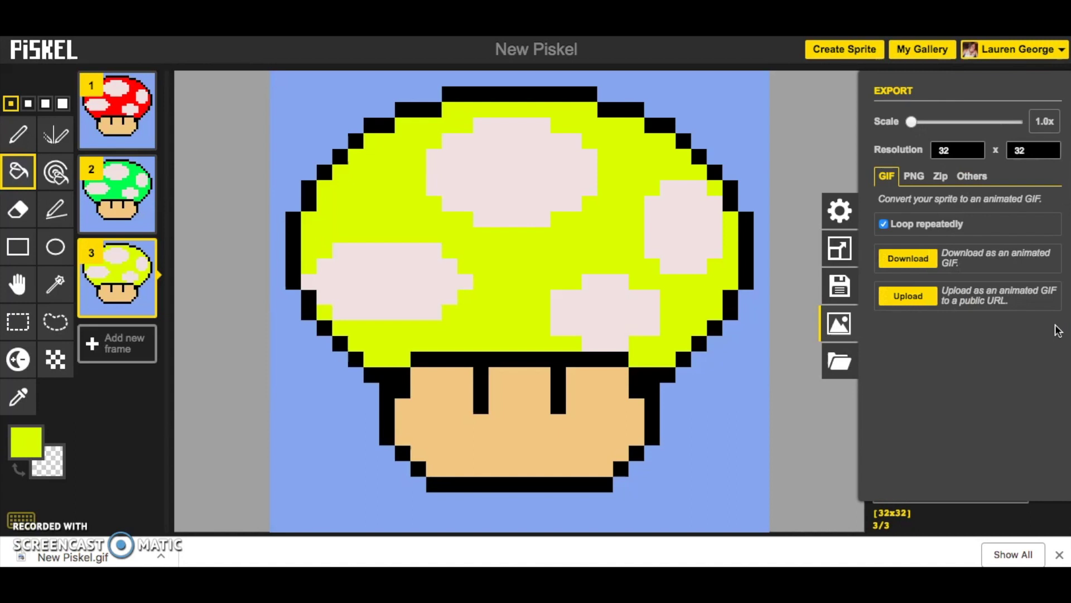
{"action": "left_click", "coordinate": [921, 303]}
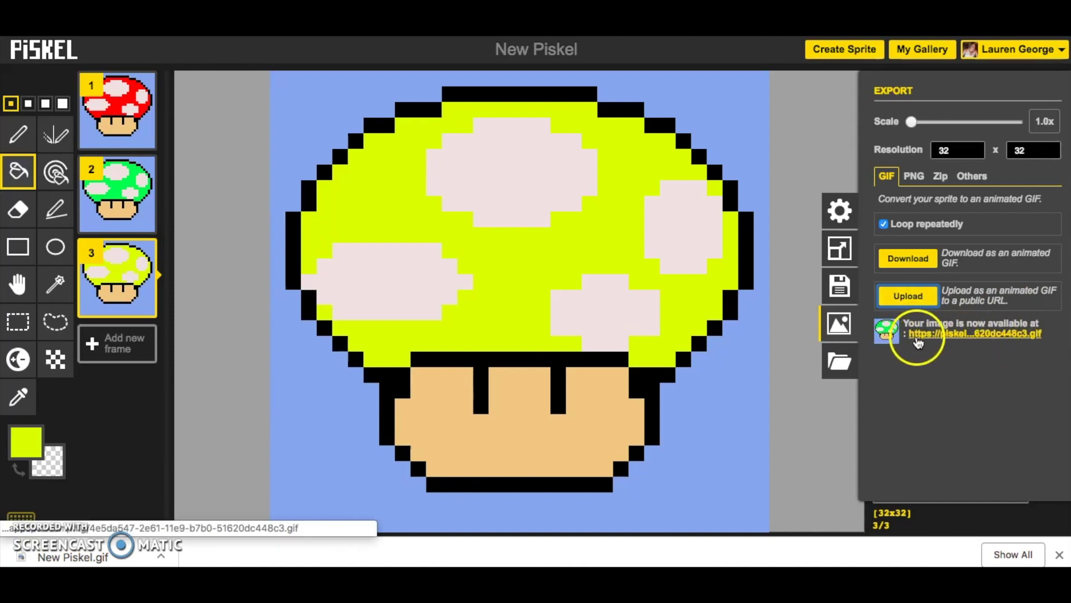
Step: Open the uploaded GIF's public link, then close tabs back to the editor
{"action": "left_click", "coordinate": [961, 335]}
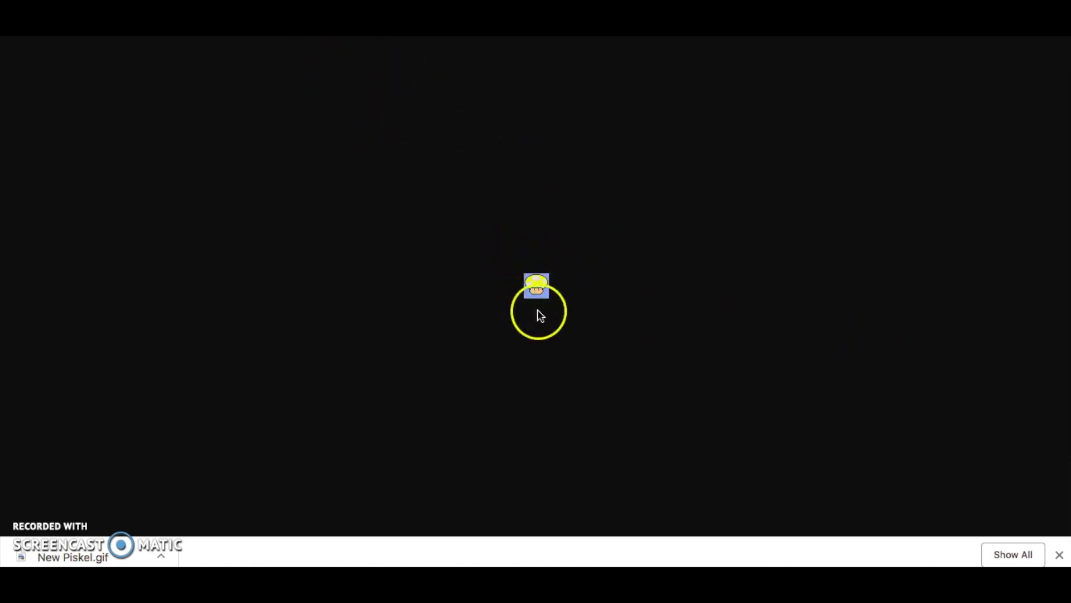
{"action": "key", "text": "ctrl+w"}
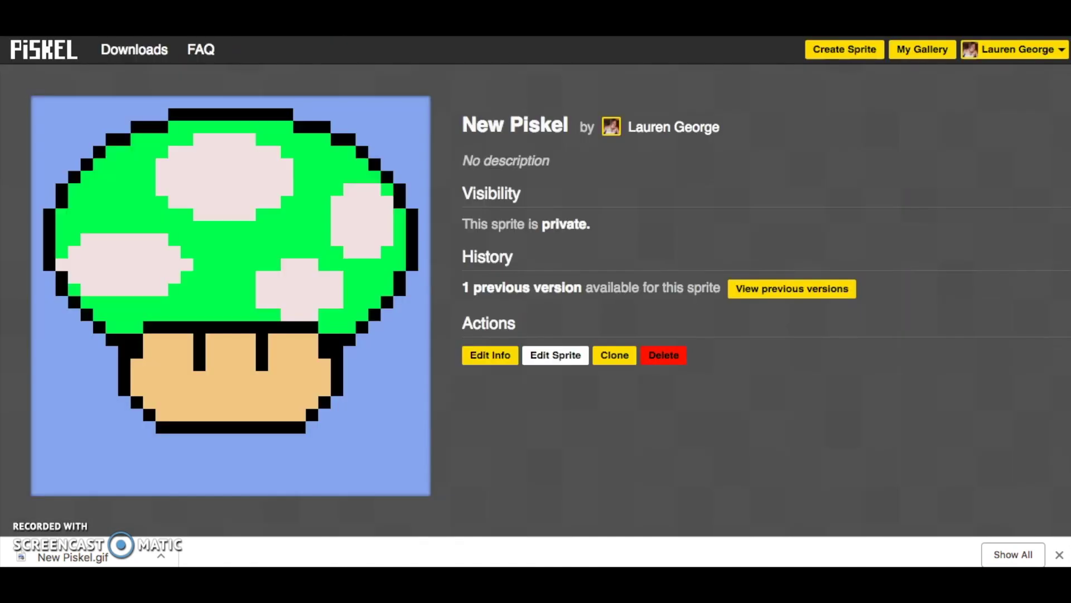
{"action": "key", "text": "ctrl+w"}
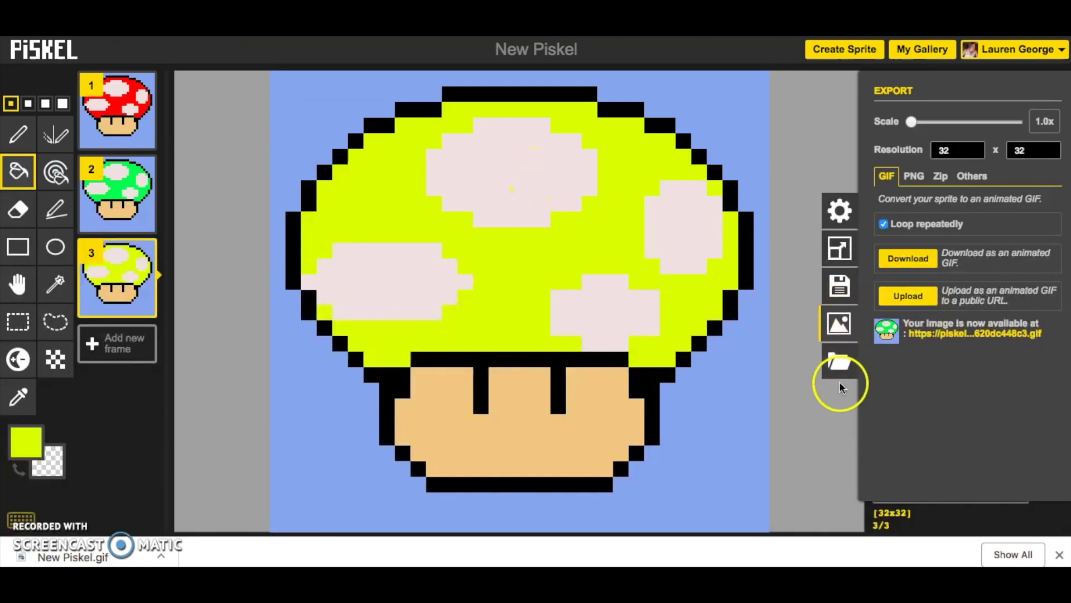
Step: Delete the yellow and green frames, then duplicate the red mushroom frame 1
{"action": "left_click", "coordinate": [827, 124]}
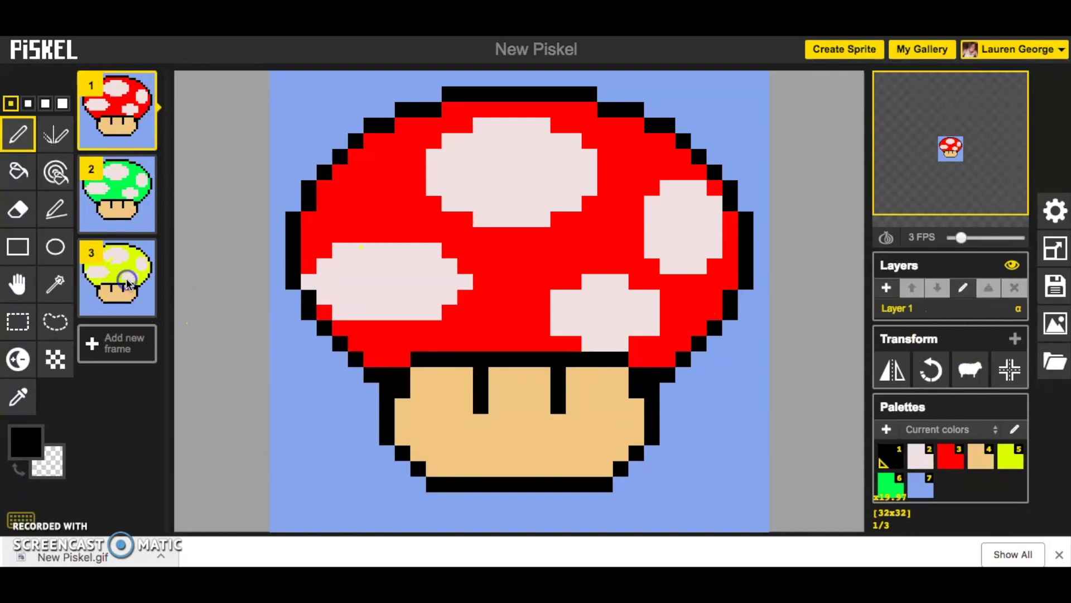
{"action": "mouse_move", "coordinate": [128, 282]}
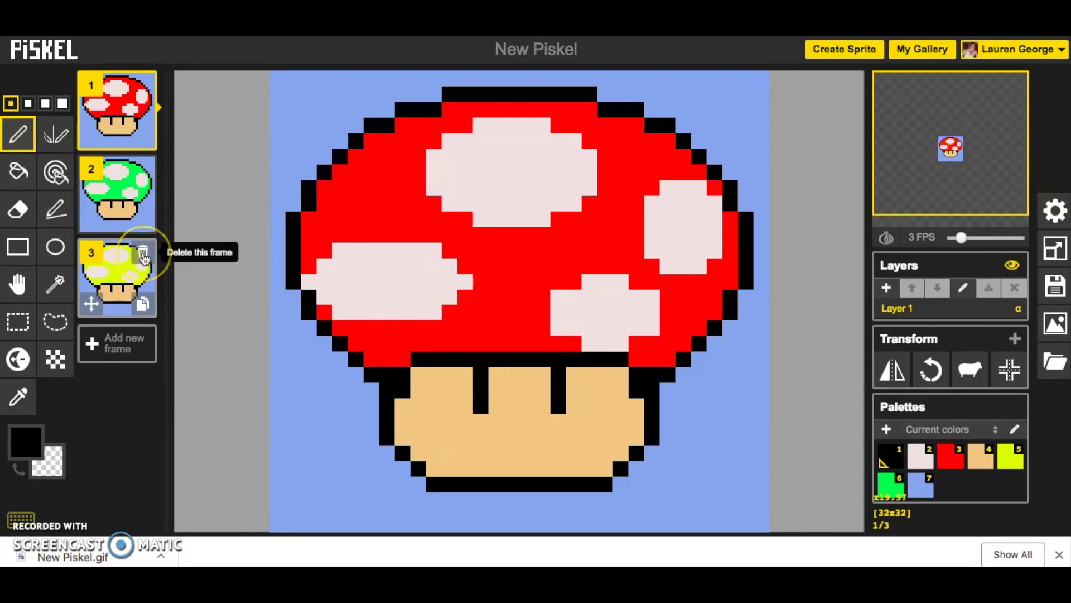
{"action": "left_click", "coordinate": [143, 255]}
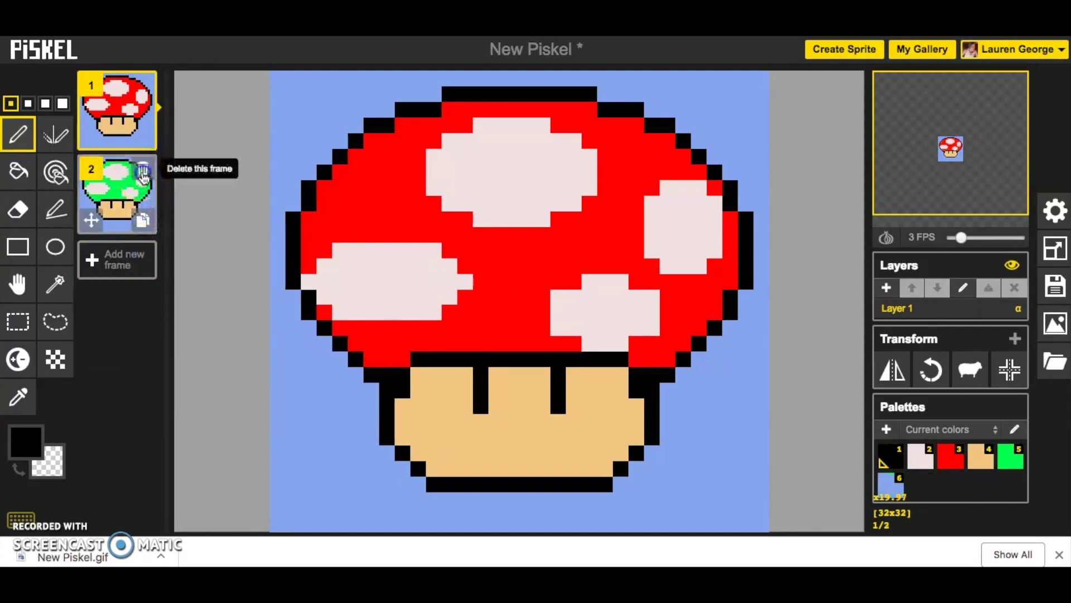
{"action": "left_click", "coordinate": [143, 176]}
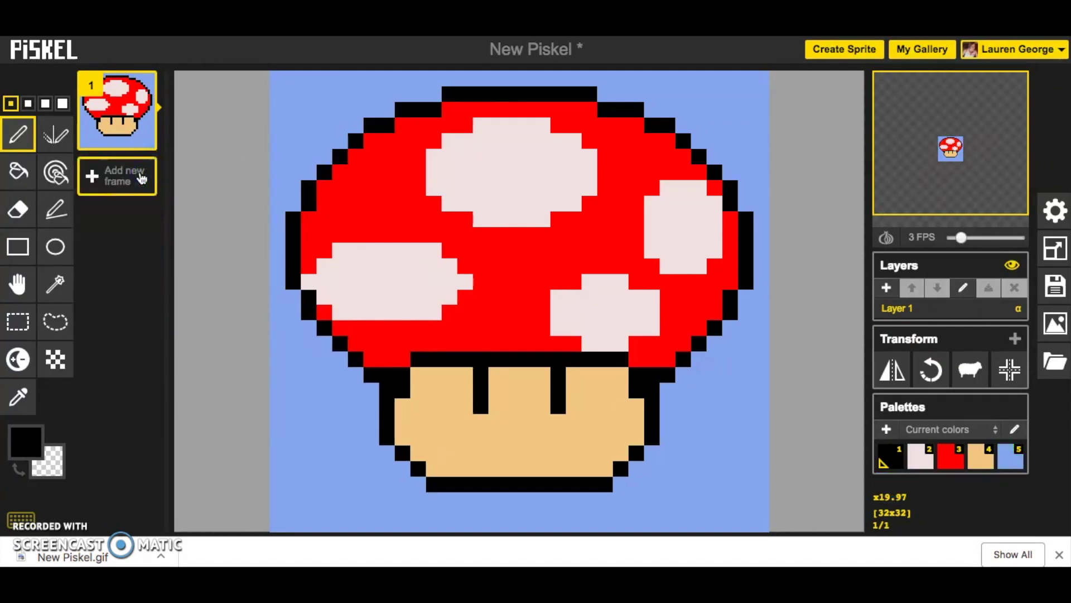
{"action": "left_click", "coordinate": [127, 116]}
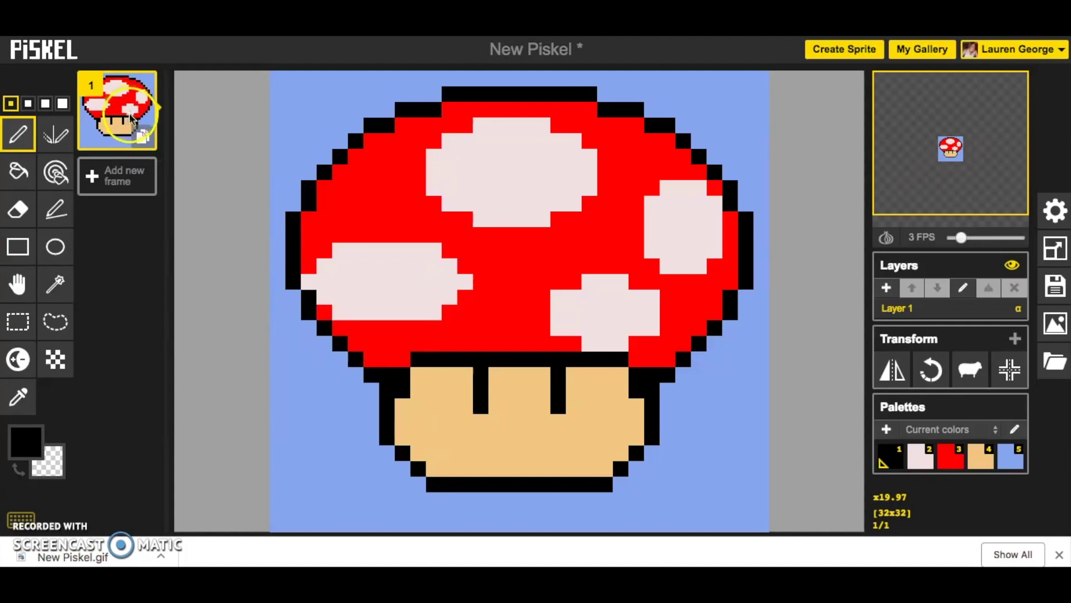
{"action": "left_click", "coordinate": [143, 138]}
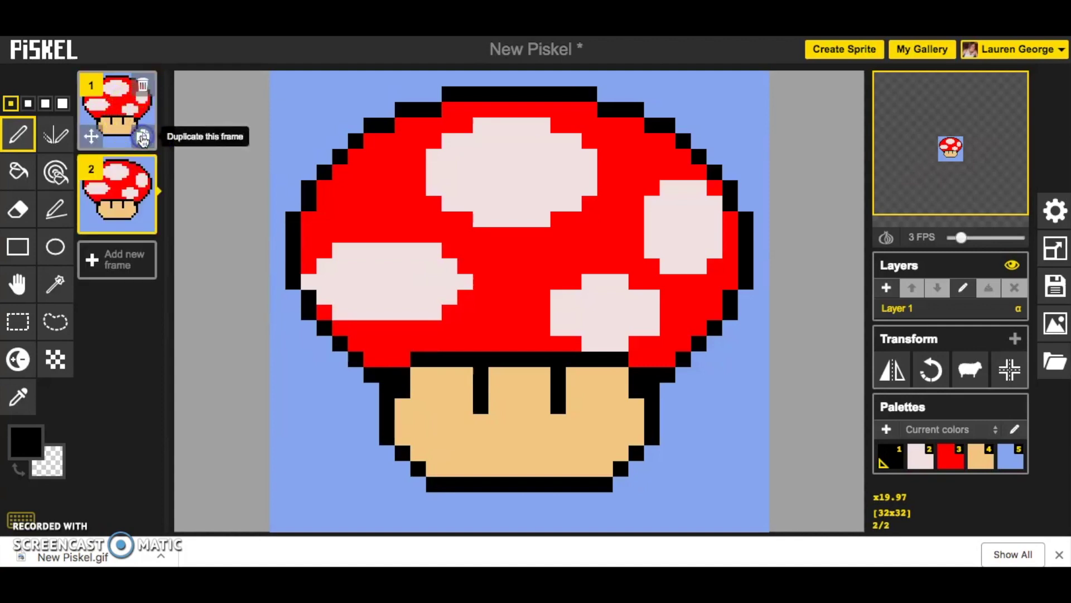
Step: Rotate frame 2 a quarter turn counter-clockwise, then duplicate and rotate it further for frames 3 and 4
{"action": "left_click", "coordinate": [937, 378]}
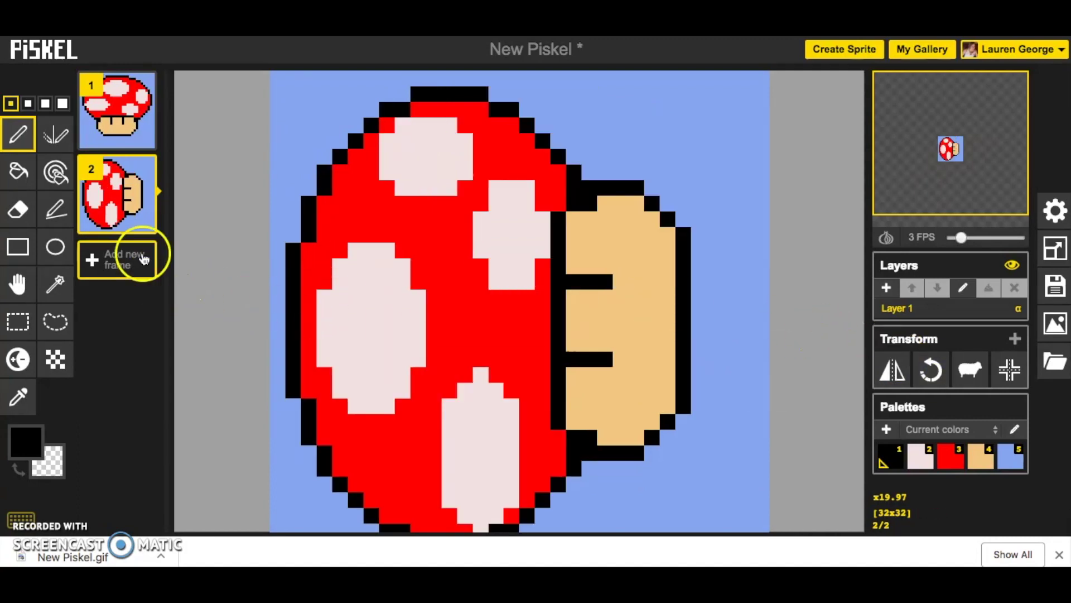
{"action": "mouse_move", "coordinate": [135, 229]}
{"action": "left_click", "coordinate": [143, 223]}
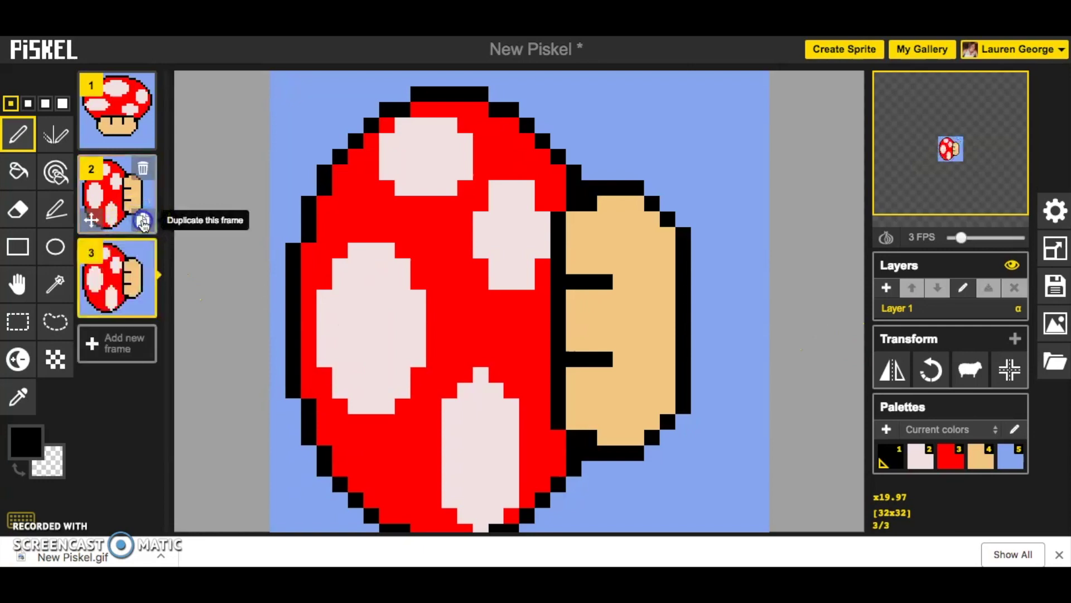
{"action": "left_click", "coordinate": [929, 376]}
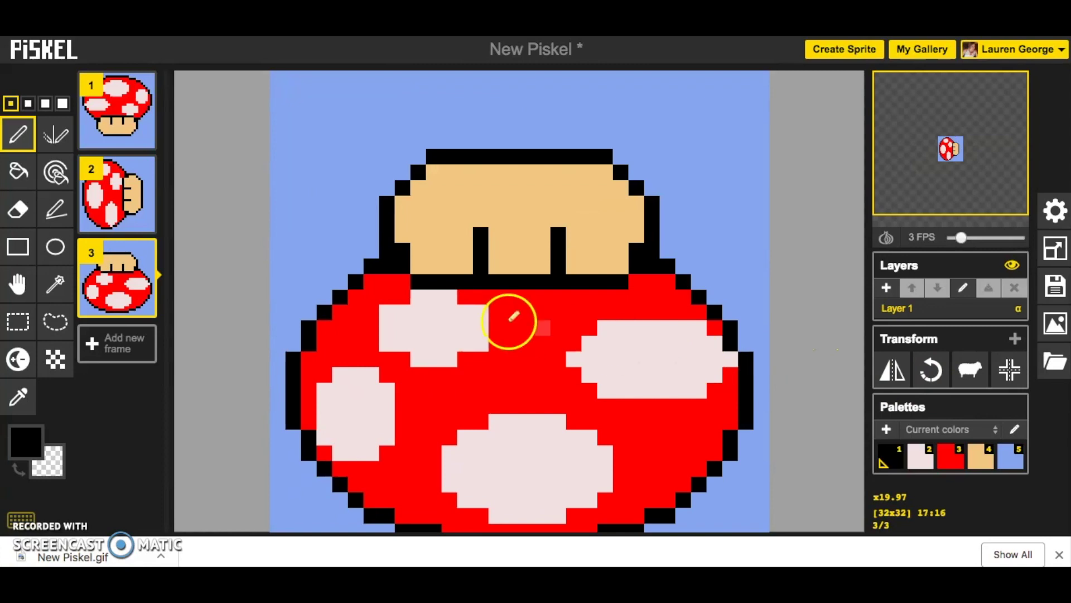
{"action": "left_click", "coordinate": [141, 305]}
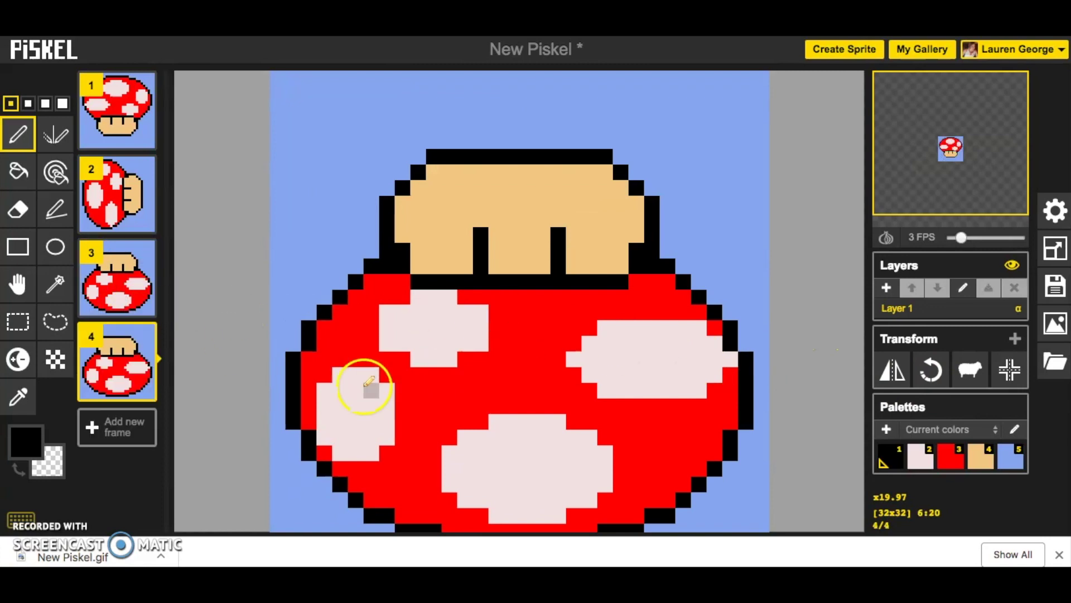
{"action": "left_click", "coordinate": [929, 377]}
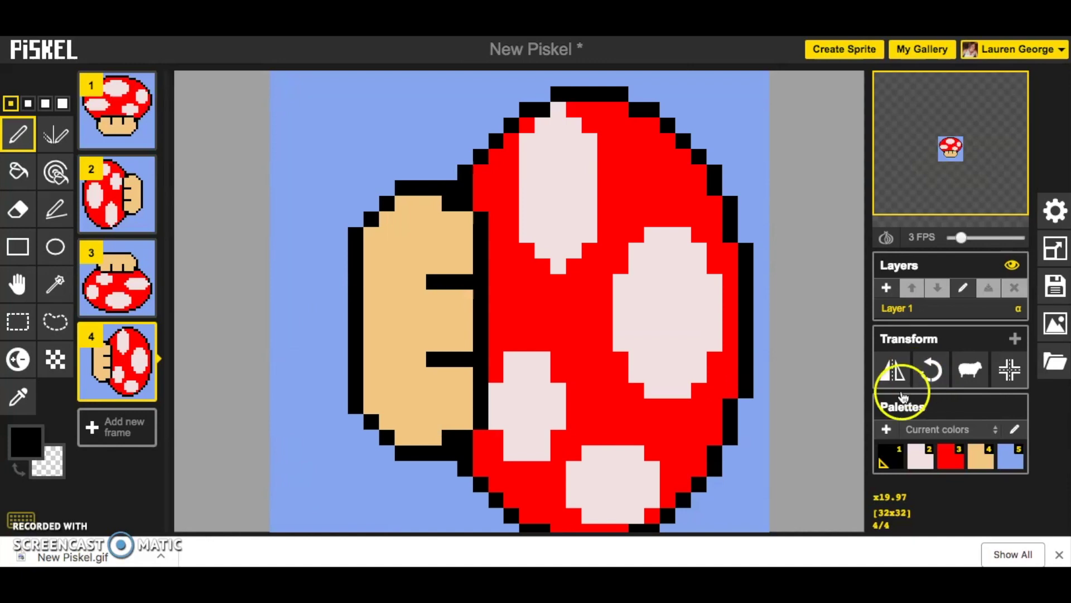
Step: Play the four-frame spin in a pop-out preview window moved over the canvas
{"action": "mouse_move", "coordinate": [969, 179]}
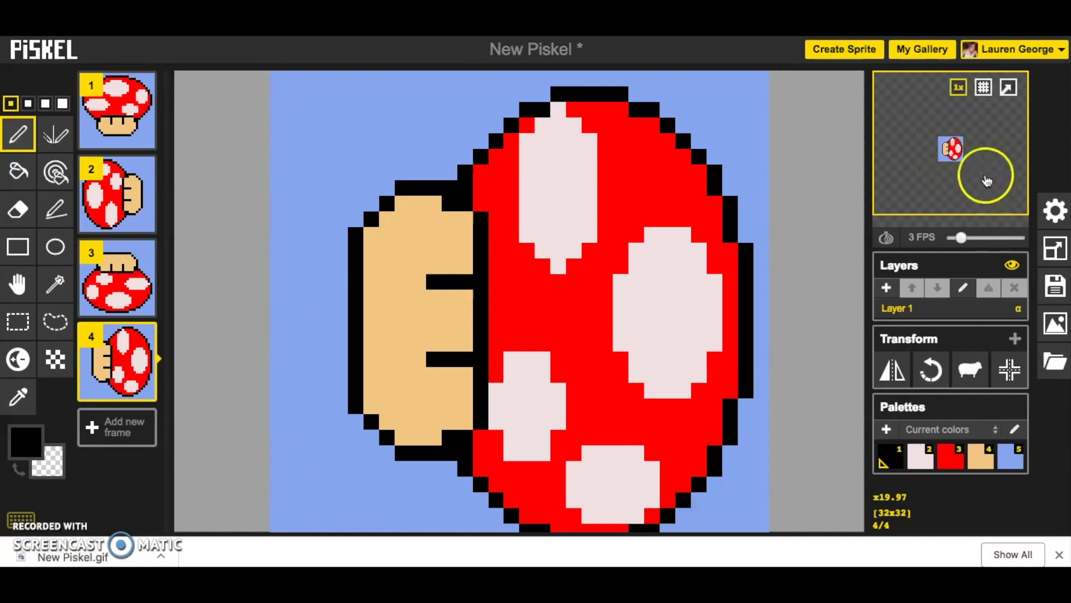
{"action": "left_click", "coordinate": [1008, 87]}
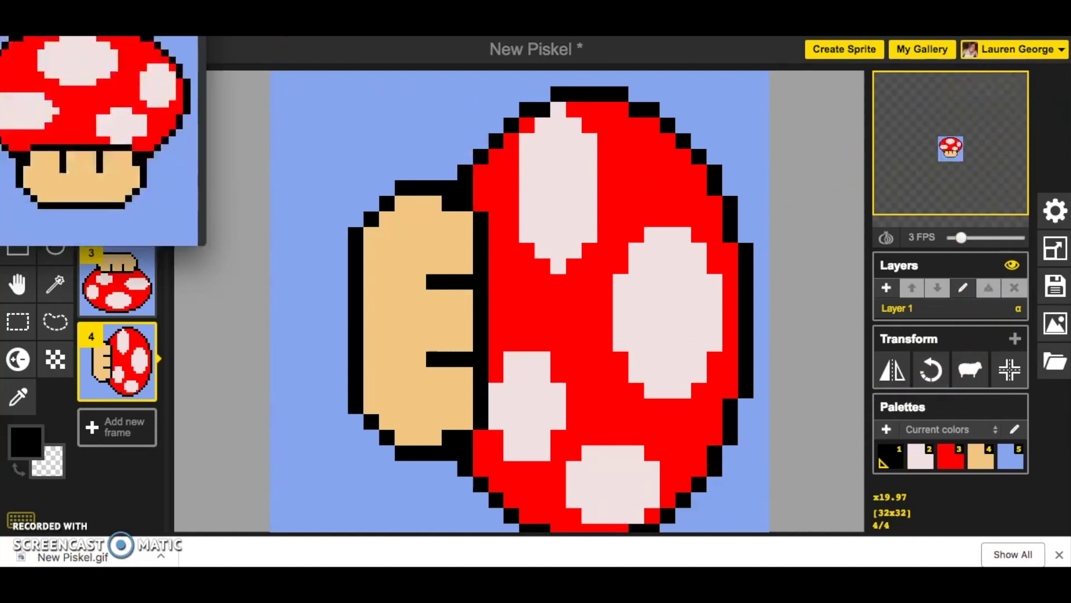
{"action": "left_click_drag", "start_coordinate": [140, 36], "coordinate": [286, 150]}
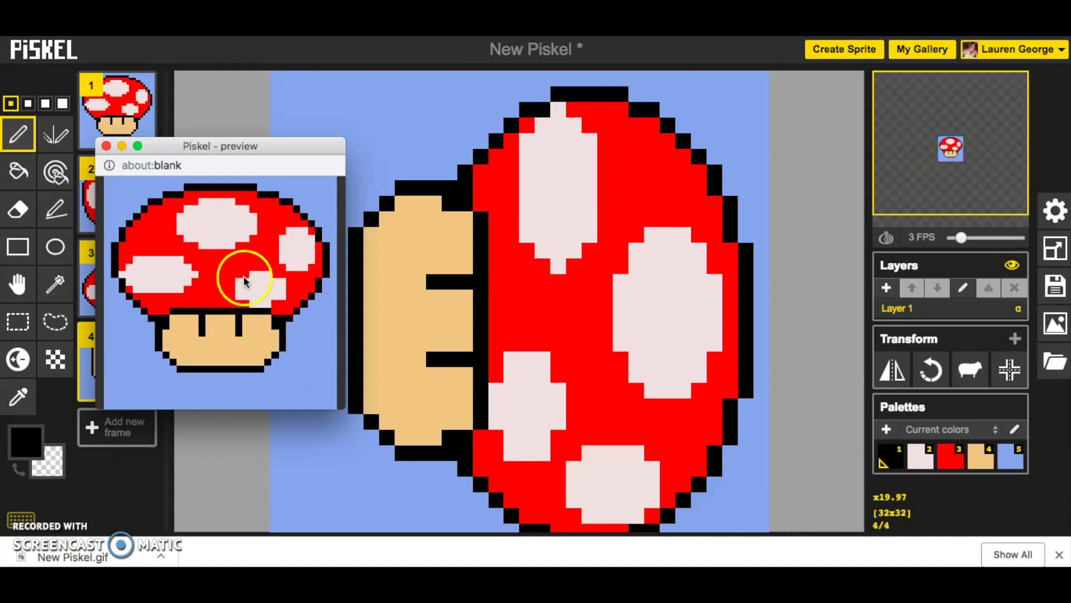
Step: Close the preview popup and save the four-frame mushroom to the online gallery
{"action": "left_click", "coordinate": [106, 146]}
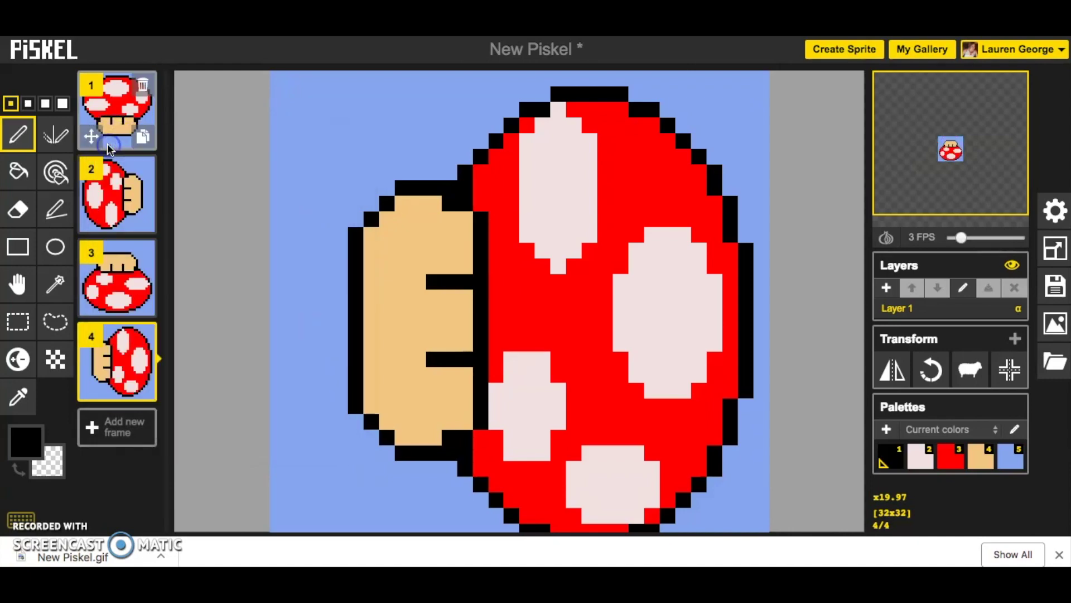
{"action": "mouse_move", "coordinate": [128, 393]}
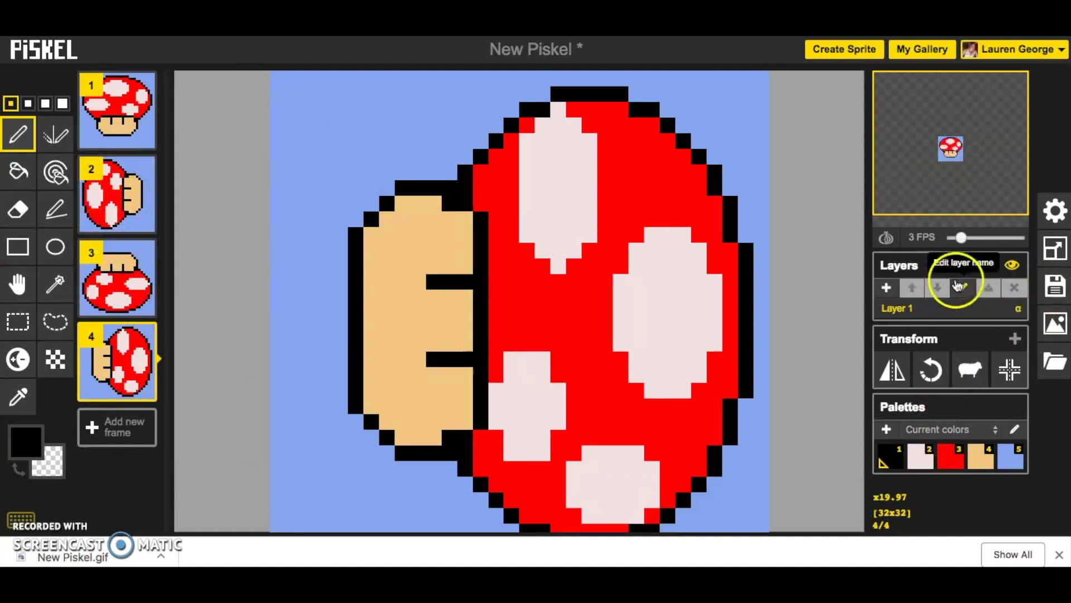
{"action": "left_click", "coordinate": [1062, 295]}
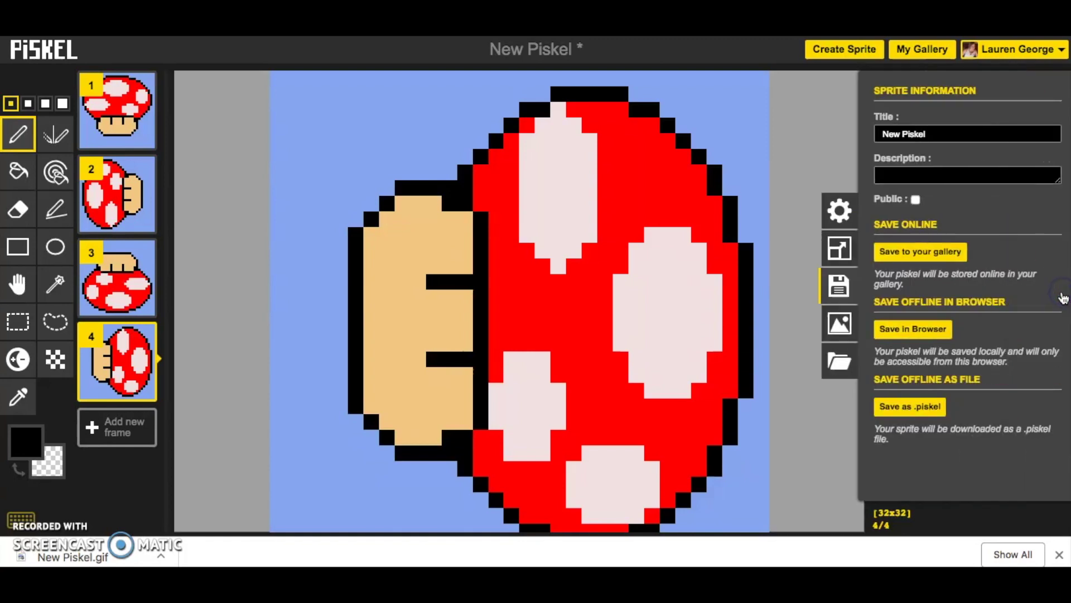
{"action": "left_click", "coordinate": [940, 258]}
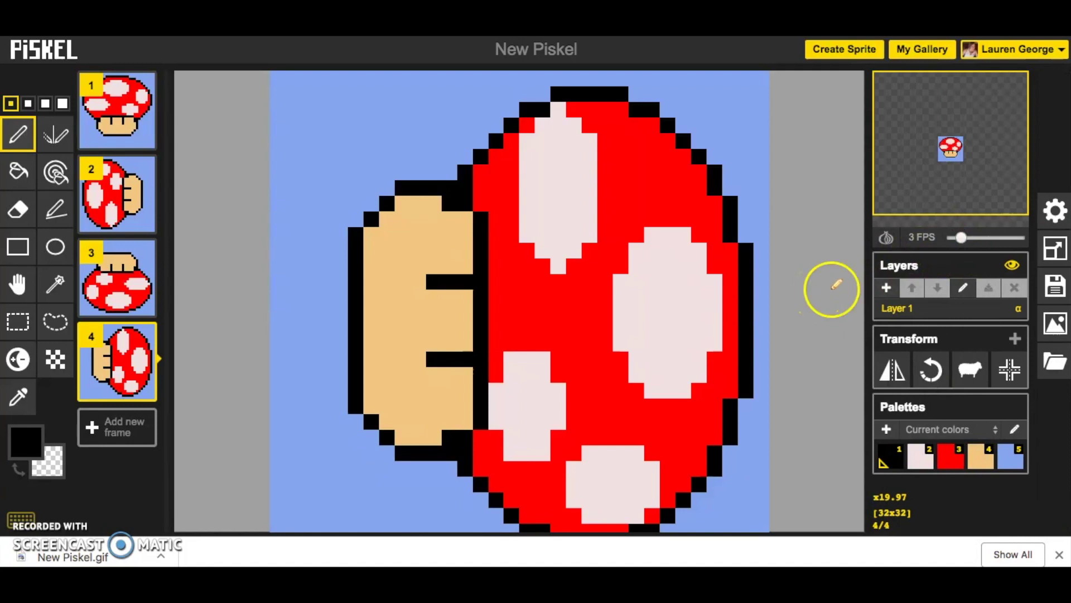
Step: Open New Piskel's page from My Gallery and list its previous versions 3, 2 and 1
{"action": "left_click", "coordinate": [911, 53]}
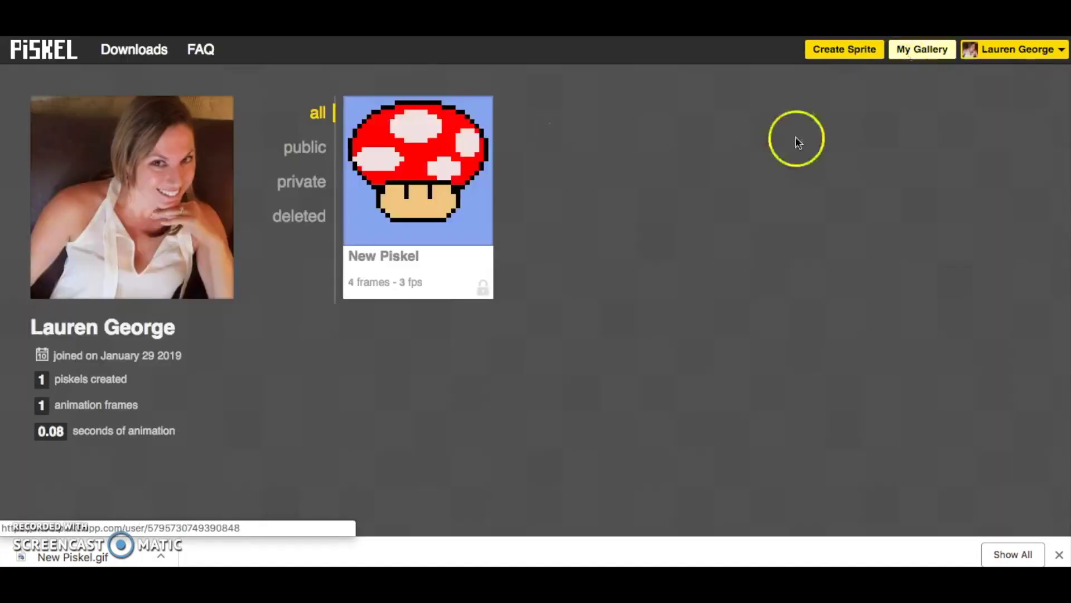
{"action": "mouse_move", "coordinate": [466, 137]}
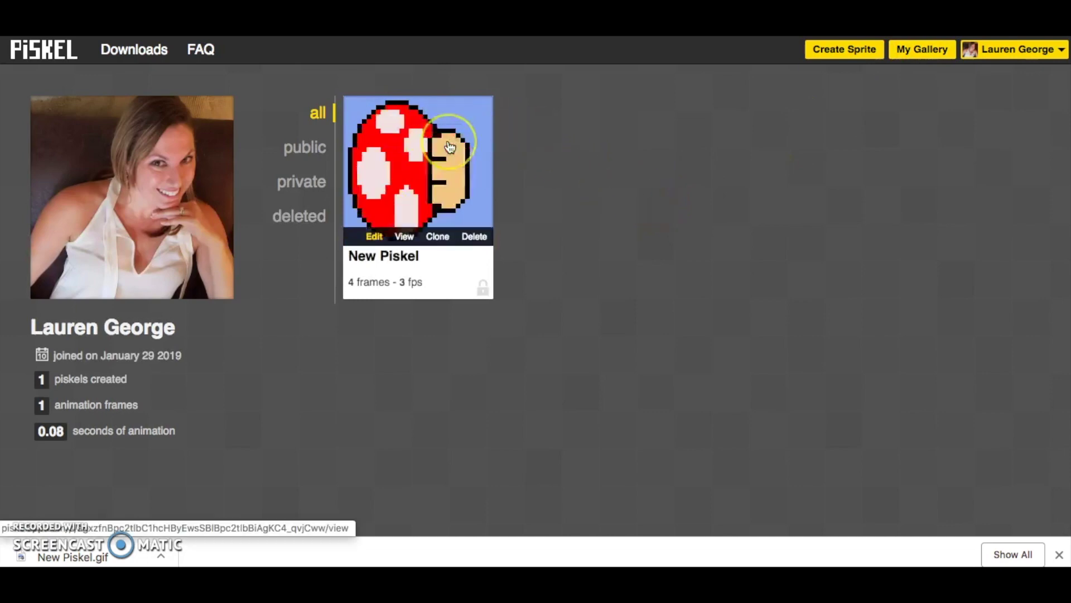
{"action": "left_click", "coordinate": [437, 165]}
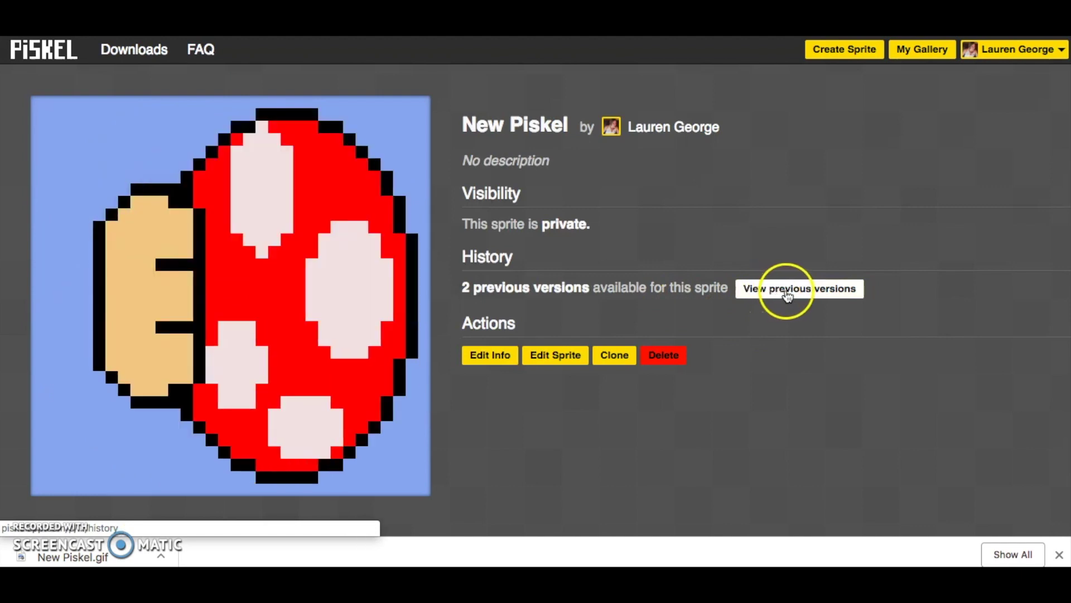
{"action": "left_click", "coordinate": [788, 289]}
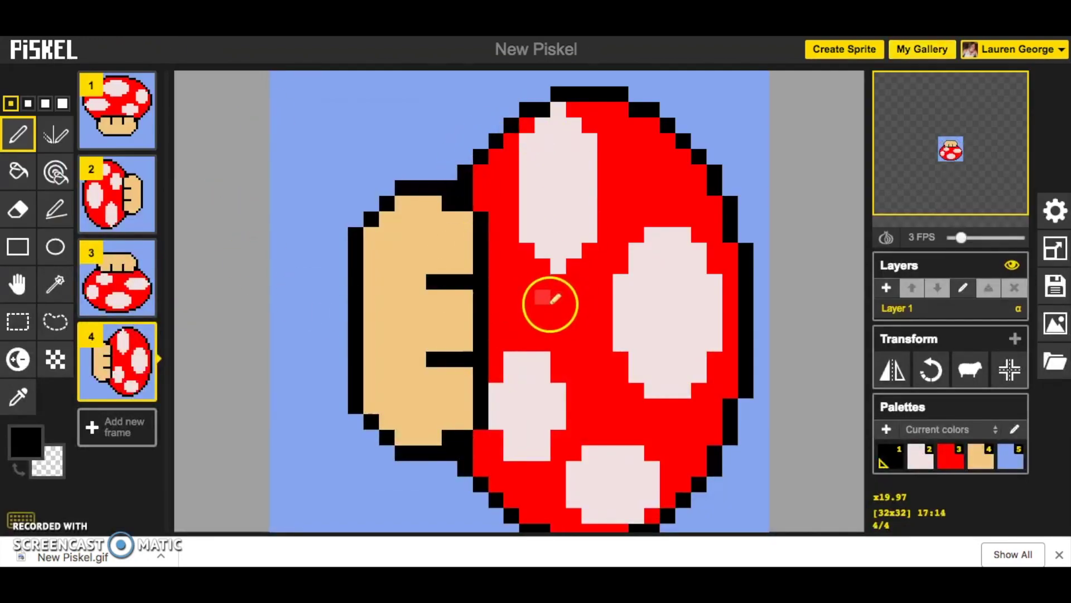
Step: Delete frame 4 of the spinning mushroom, leaving three frames
{"action": "mouse_move", "coordinate": [139, 369]}
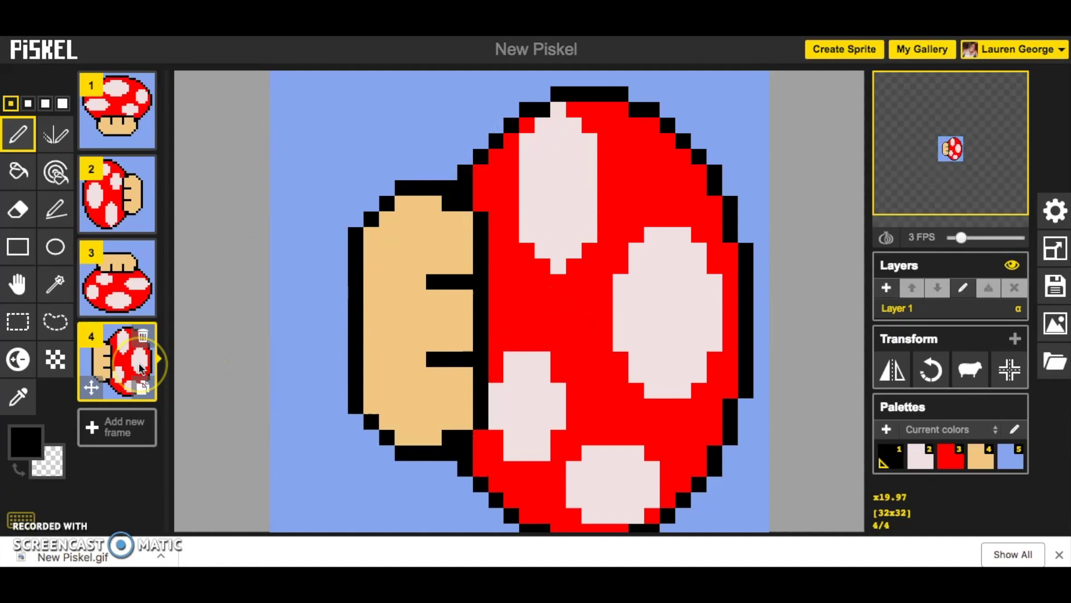
{"action": "left_click", "coordinate": [144, 343]}
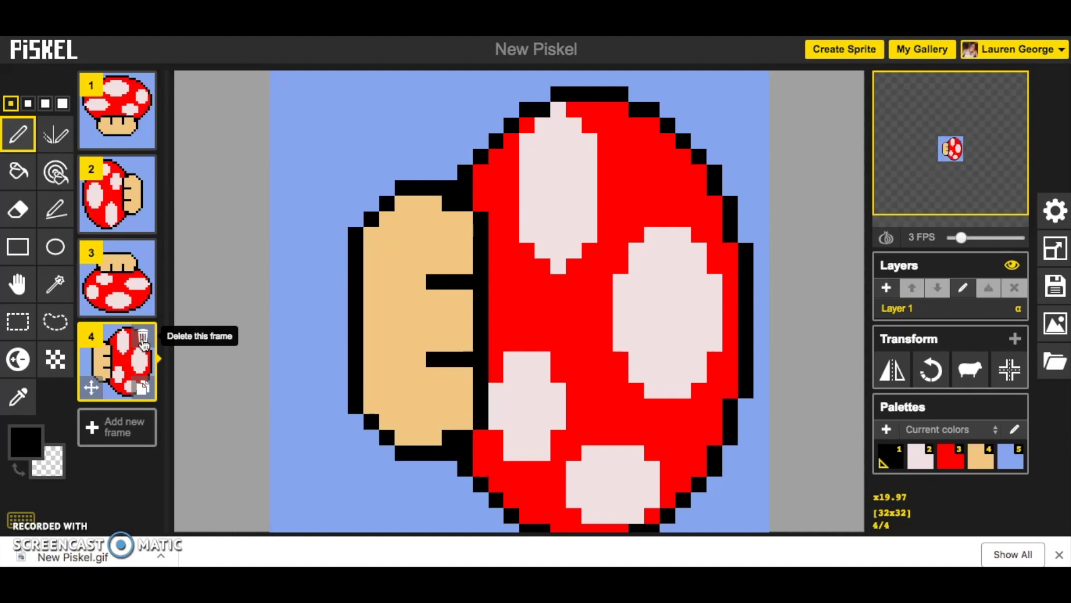
{"action": "left_click", "coordinate": [144, 343]}
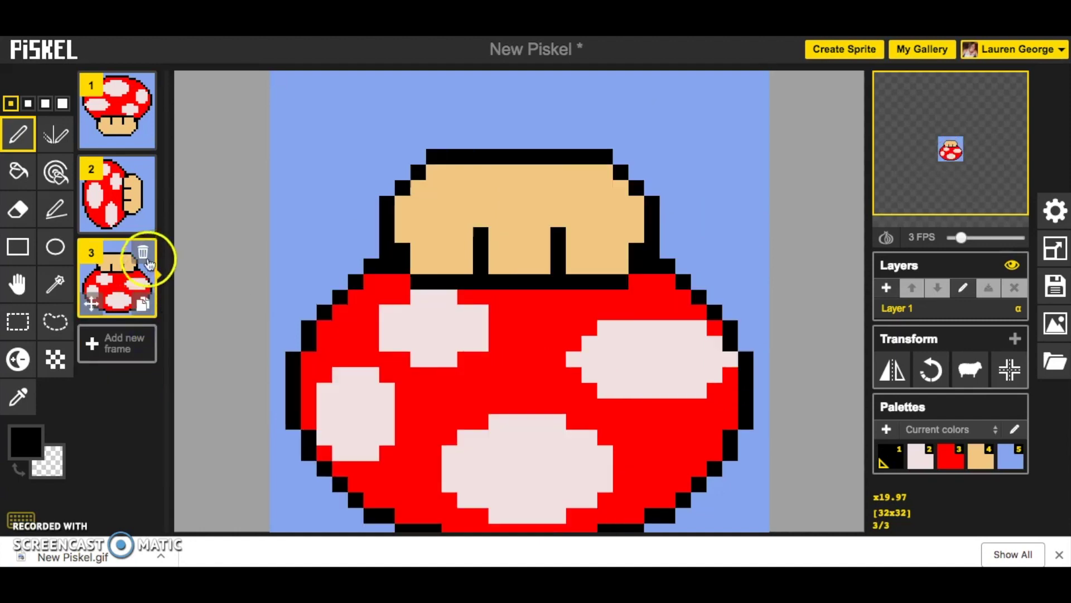
Step: Delete frames 3 and 2, keeping only the upright first frame selected
{"action": "left_click", "coordinate": [144, 251]}
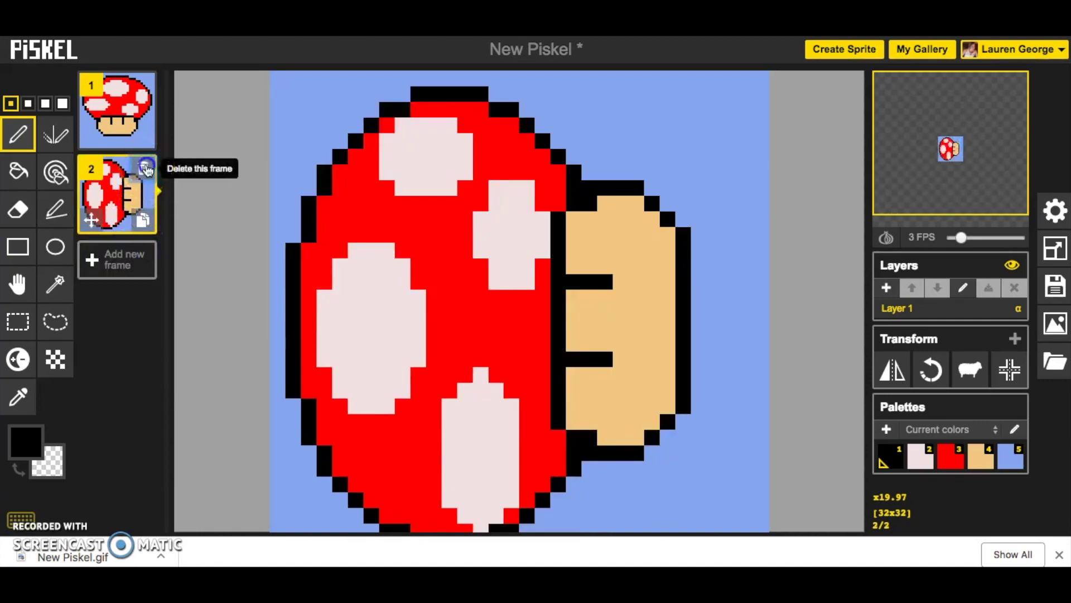
{"action": "left_click", "coordinate": [143, 167]}
{"action": "left_click", "coordinate": [111, 117]}
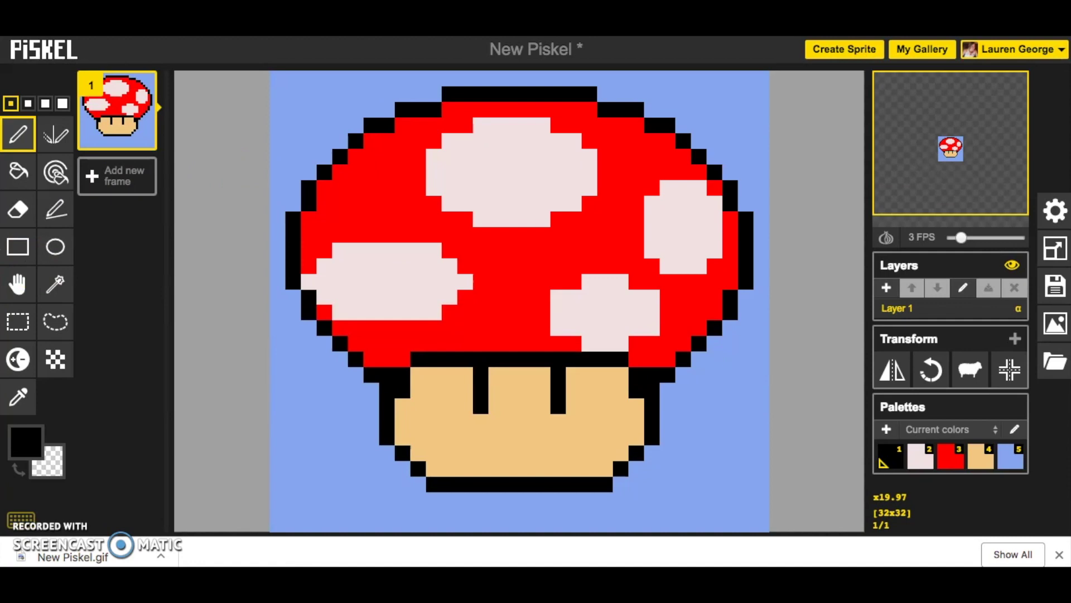
Step: Shift the mushroom one pixel up and left and fill the exposed right edge light blue
{"action": "left_click", "coordinate": [17, 284]}
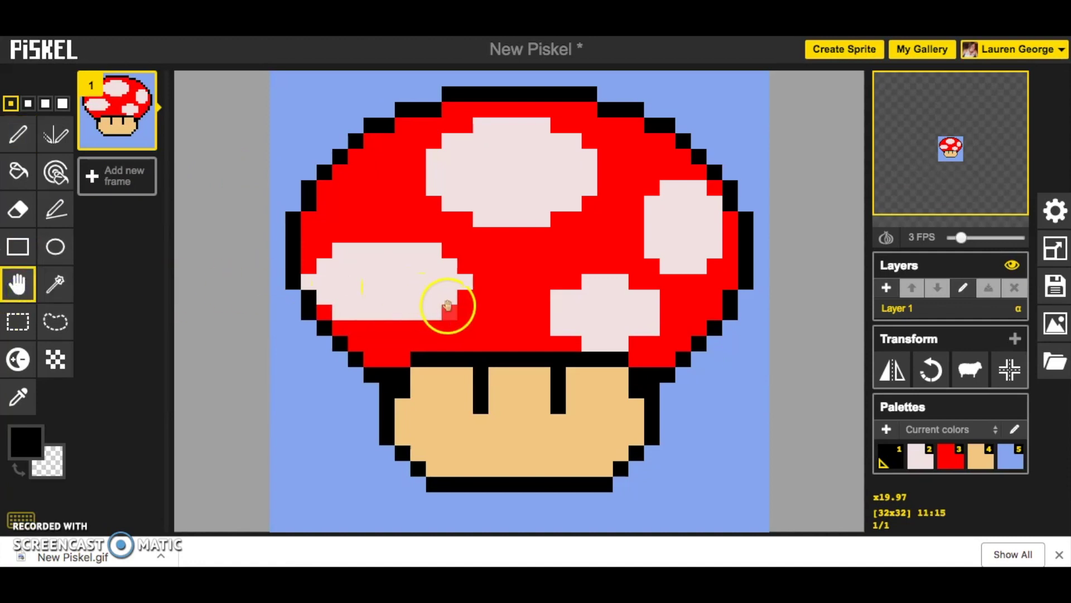
{"action": "left_click_drag", "start_coordinate": [467, 308], "coordinate": [454, 296]}
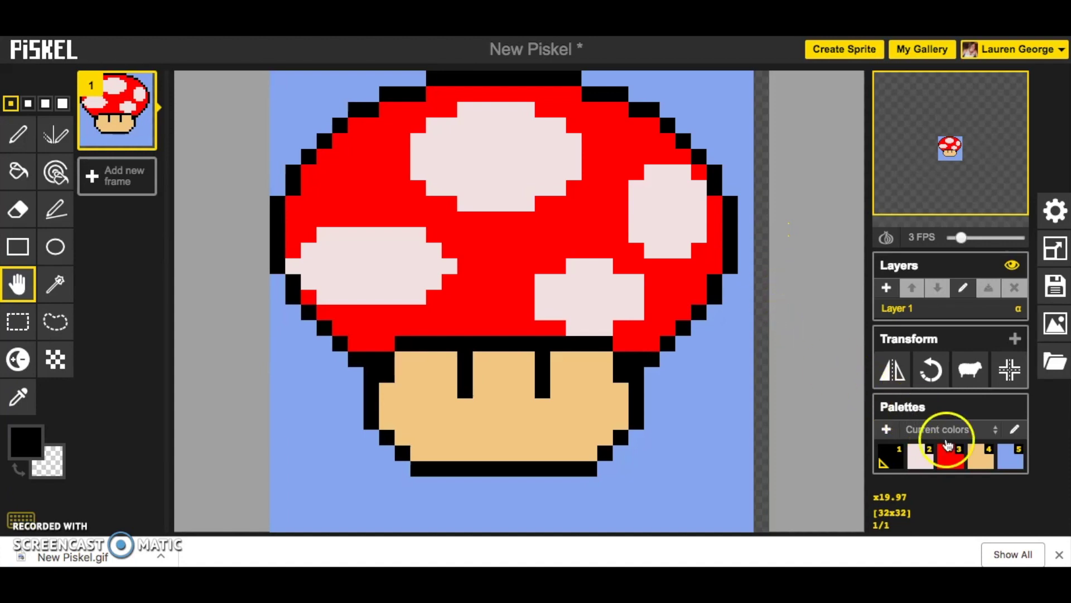
{"action": "left_click", "coordinate": [1010, 455]}
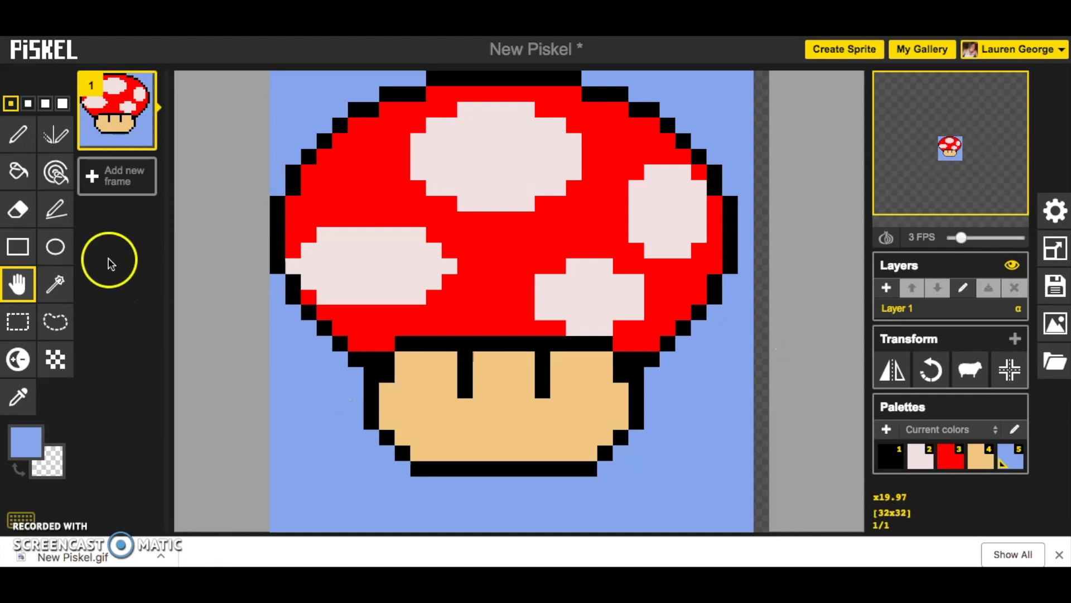
{"action": "left_click", "coordinate": [20, 185]}
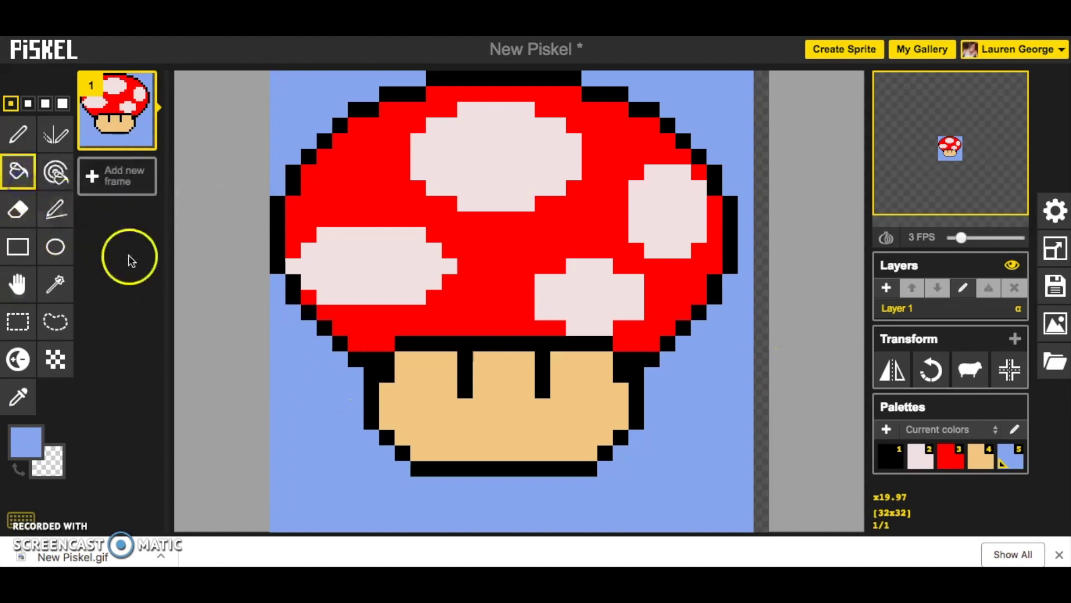
{"action": "left_click", "coordinate": [760, 398]}
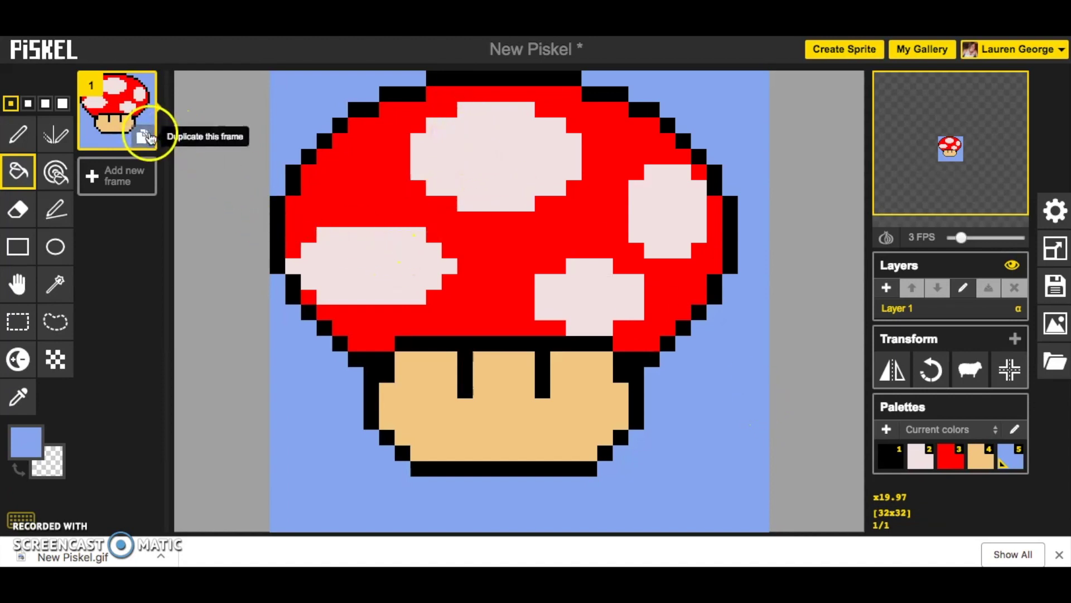
Step: Add frame 2 with the mushroom shifted three pixels down and the top strip filled light blue
{"action": "left_click", "coordinate": [146, 137]}
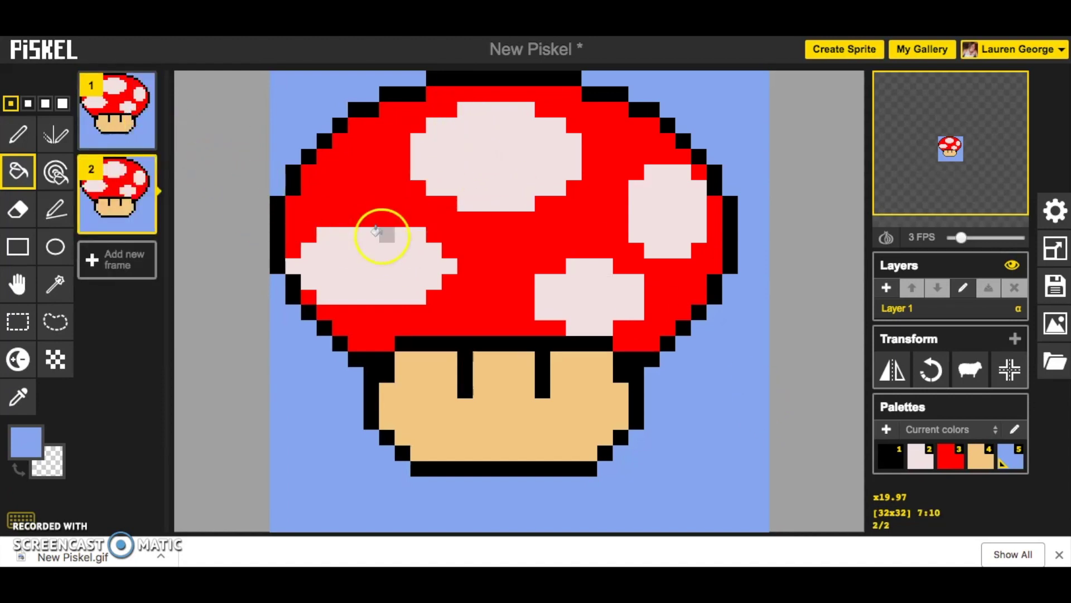
{"action": "left_click", "coordinate": [17, 284]}
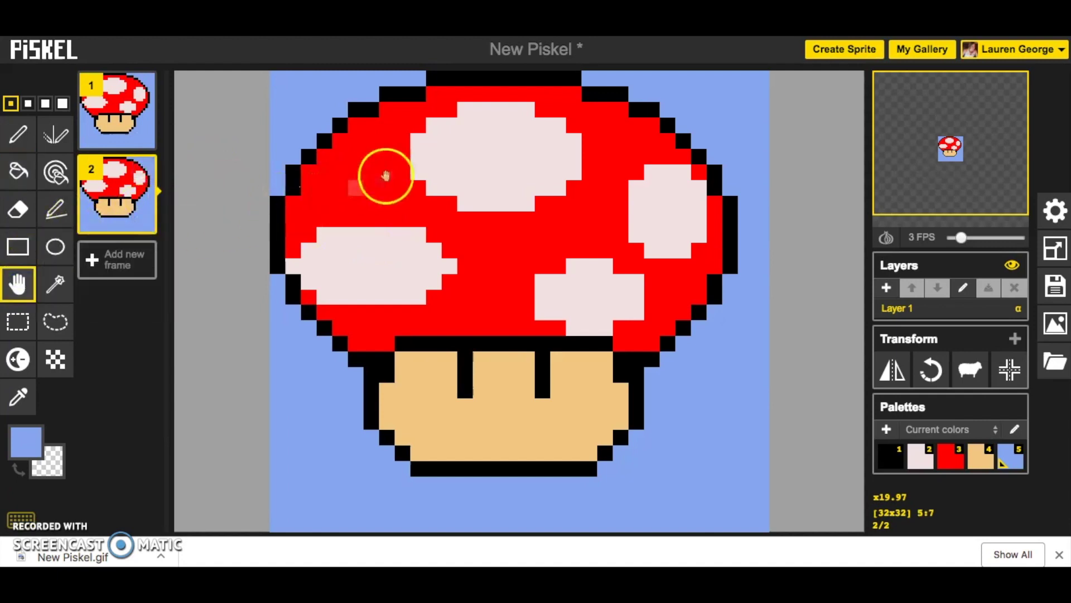
{"action": "left_click_drag", "start_coordinate": [397, 173], "coordinate": [396, 229]}
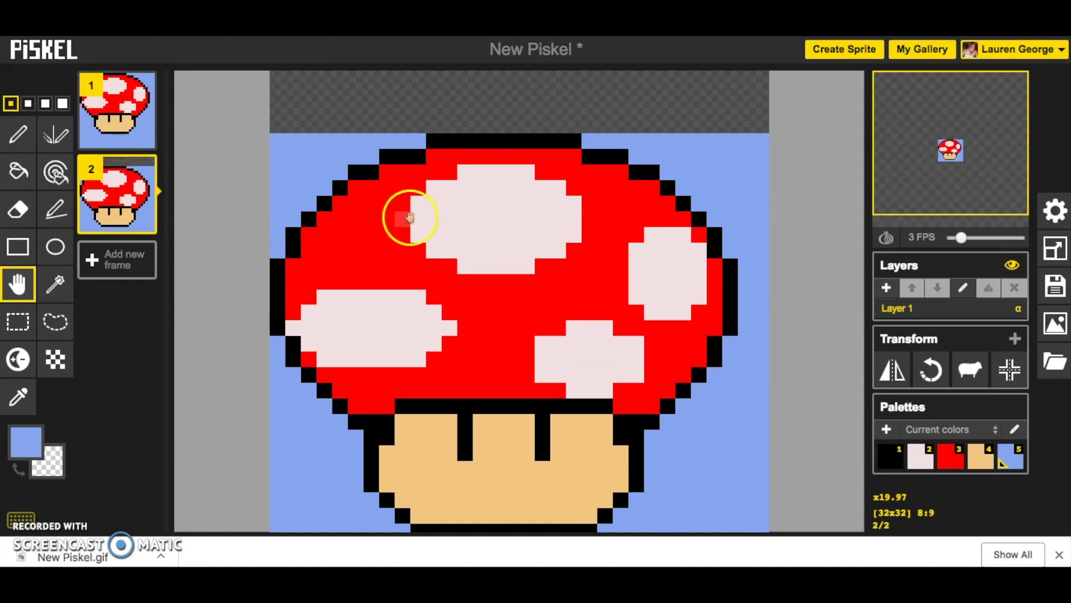
{"action": "mouse_move", "coordinate": [951, 162]}
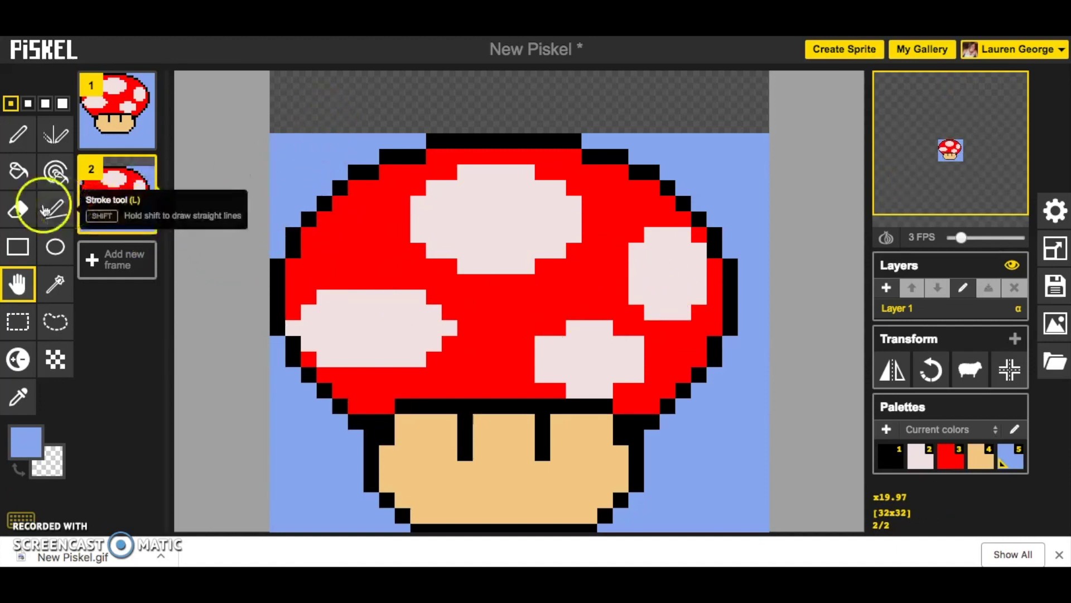
{"action": "left_click", "coordinate": [18, 170]}
{"action": "left_click", "coordinate": [282, 114]}
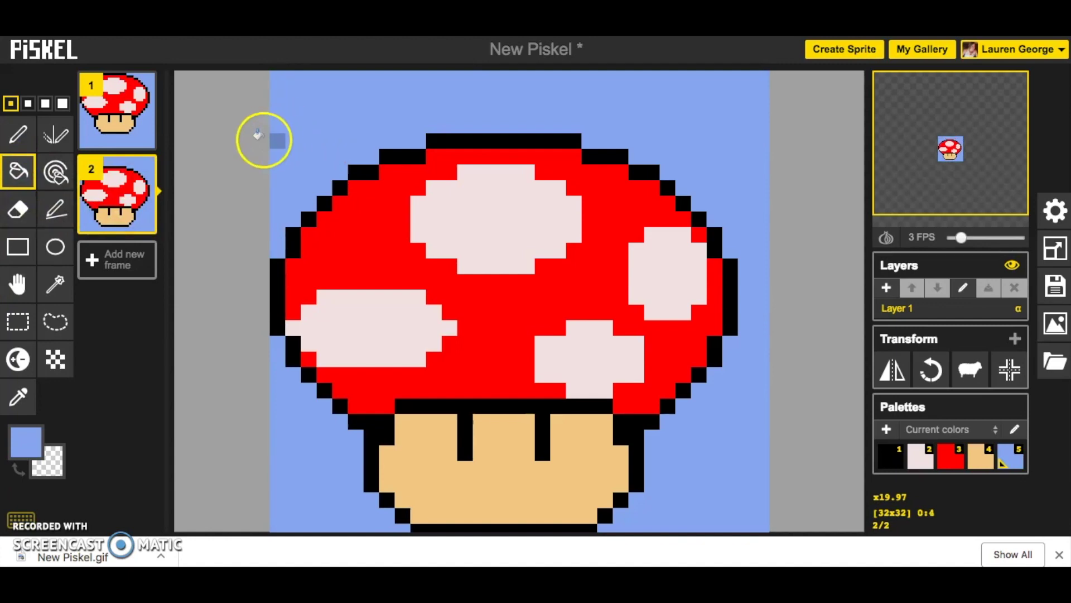
Step: Add frame 3 with the mushroom two pixels right and the left strip blue, then duplicate it
{"action": "left_click", "coordinate": [144, 219]}
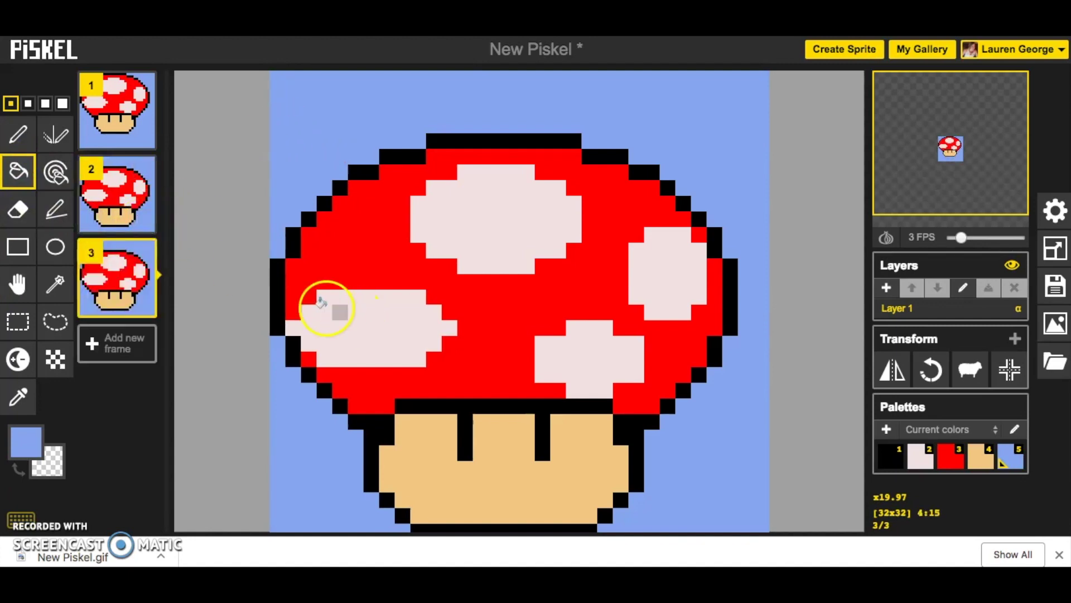
{"action": "left_click", "coordinate": [20, 281]}
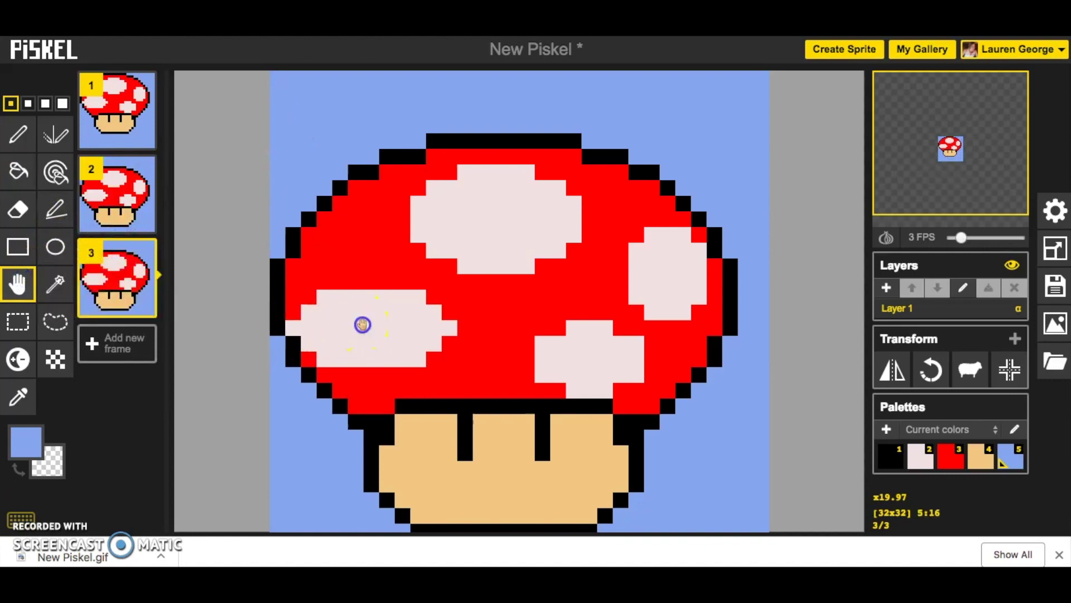
{"action": "left_click_drag", "start_coordinate": [363, 324], "coordinate": [383, 325]}
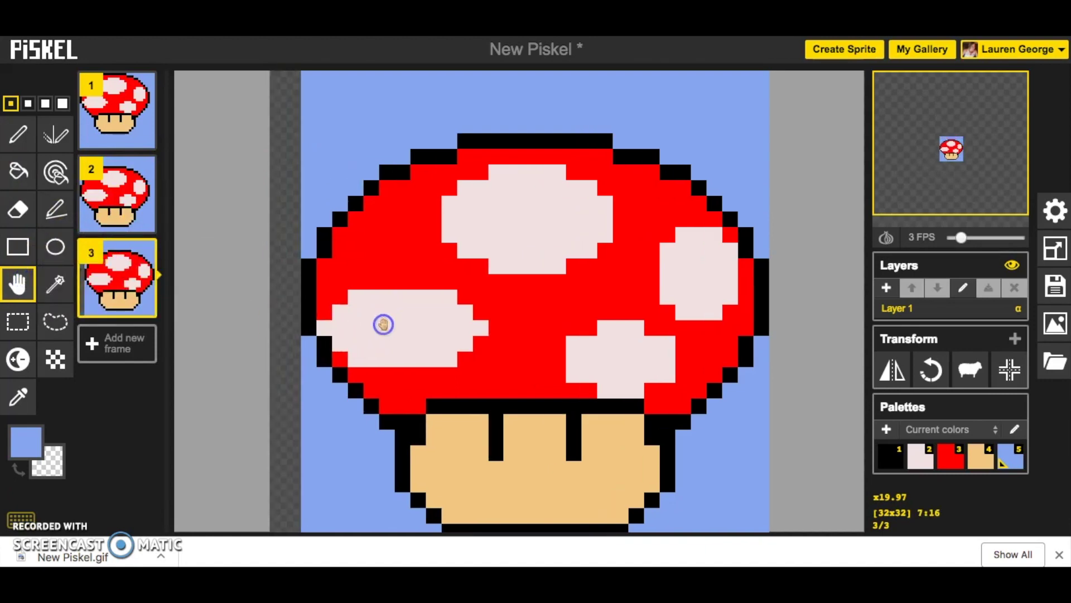
{"action": "left_click", "coordinate": [18, 170]}
{"action": "left_click", "coordinate": [276, 187]}
{"action": "mouse_move", "coordinate": [149, 310]}
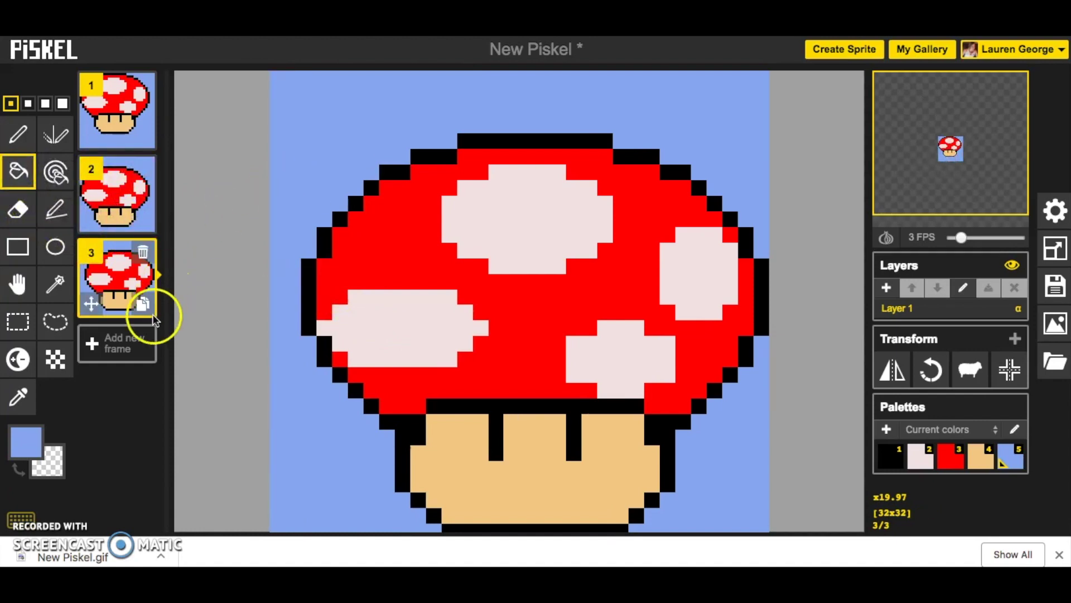
{"action": "left_click", "coordinate": [148, 311]}
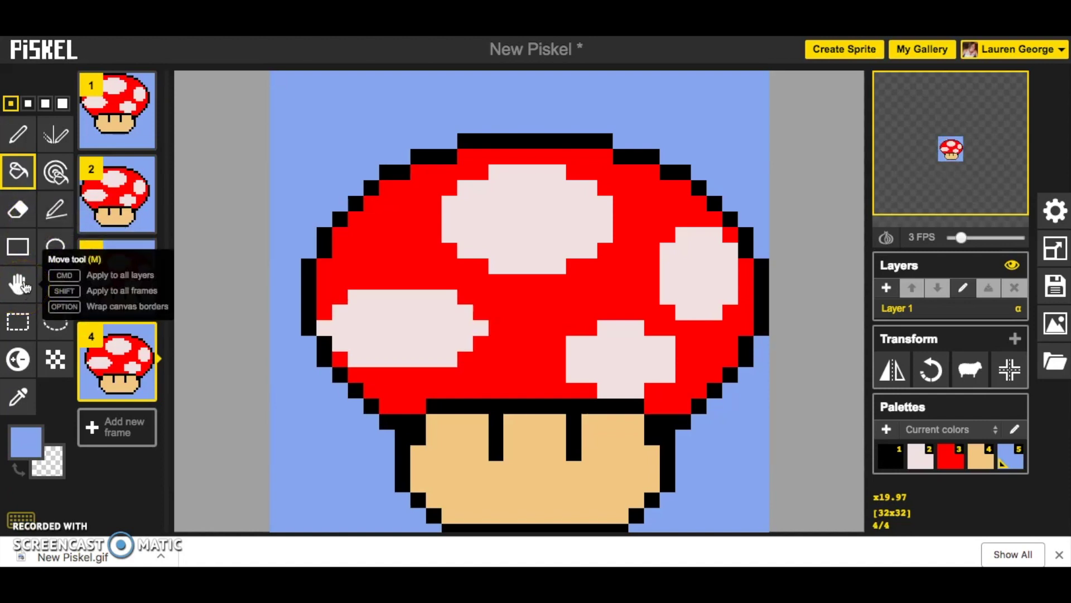
Step: Shift frame 4's mushroom up two pixels and fill the exposed bottom strip light blue
{"action": "left_click", "coordinate": [19, 285]}
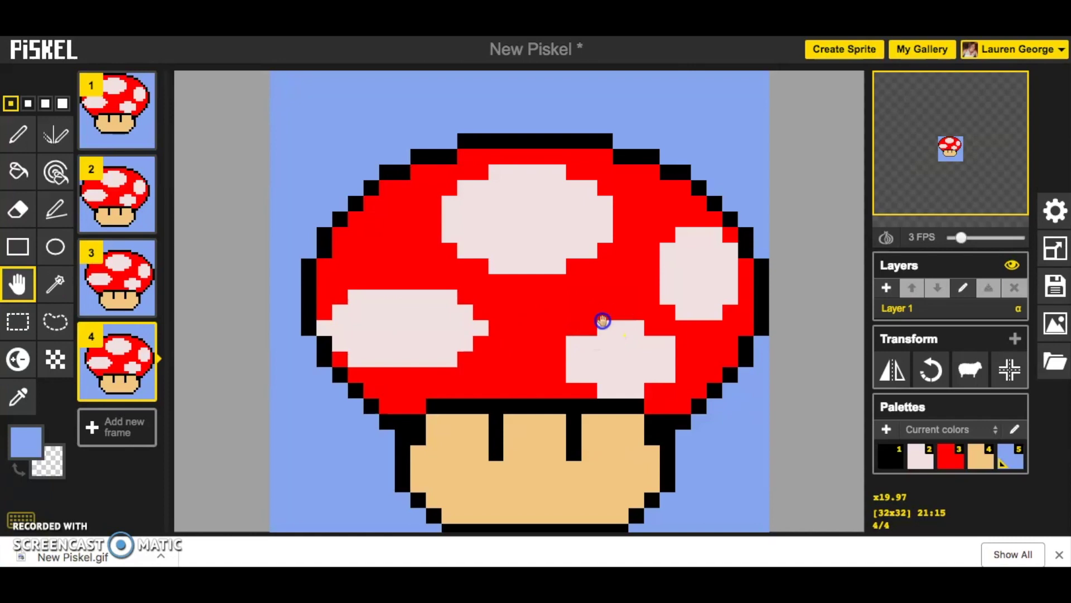
{"action": "left_click_drag", "start_coordinate": [604, 312], "coordinate": [606, 289]}
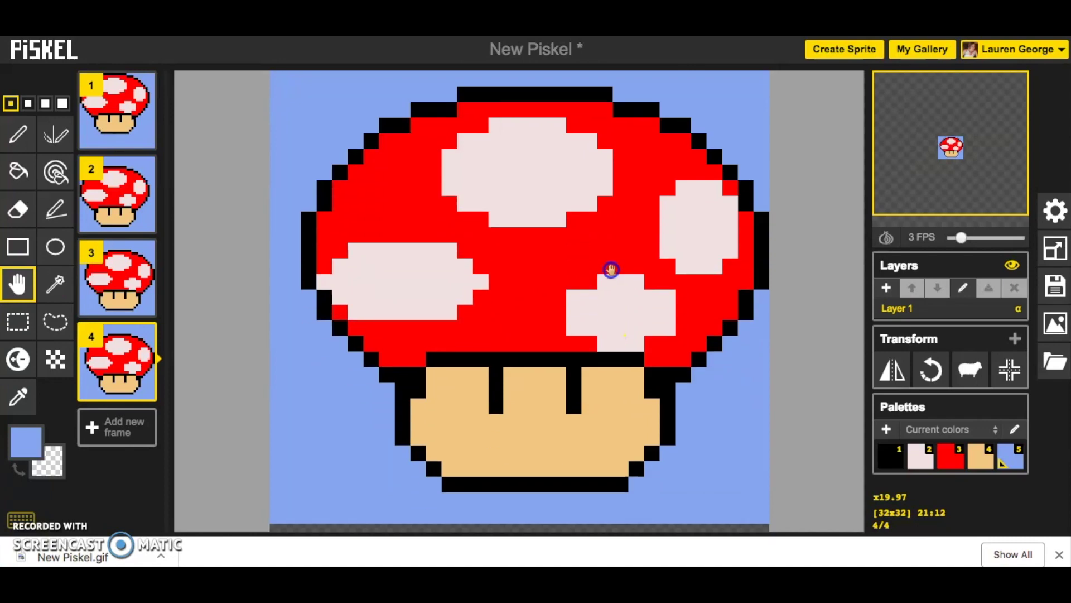
{"action": "left_click_drag", "start_coordinate": [612, 260], "coordinate": [614, 255]}
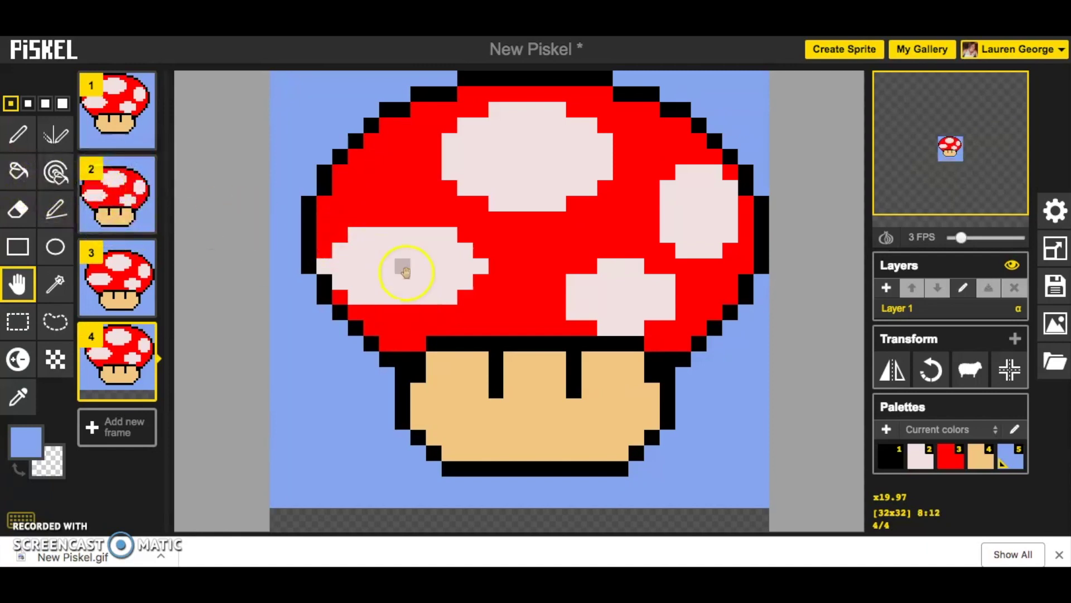
{"action": "key", "text": "b"}
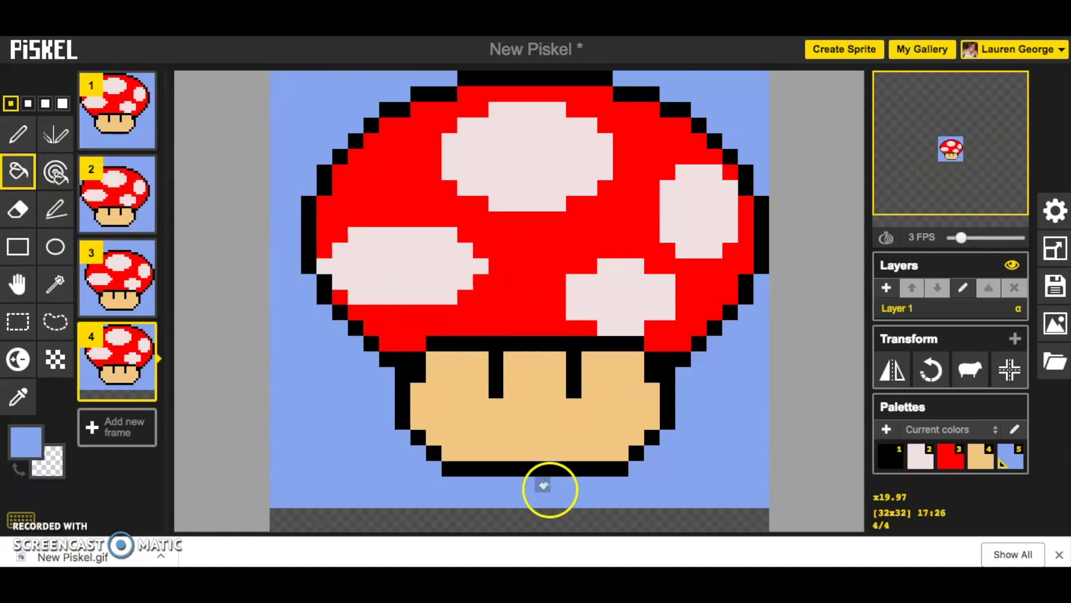
{"action": "left_click", "coordinate": [567, 522]}
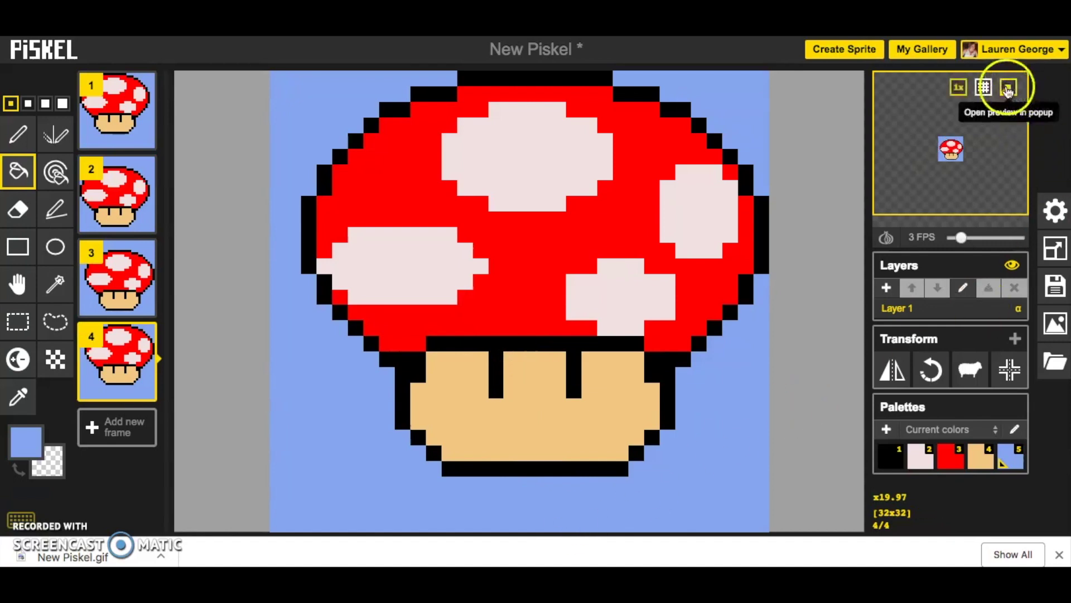
Step: Show the animation in a full-screen popup preview, then bring up the save options
{"action": "left_click", "coordinate": [1008, 88]}
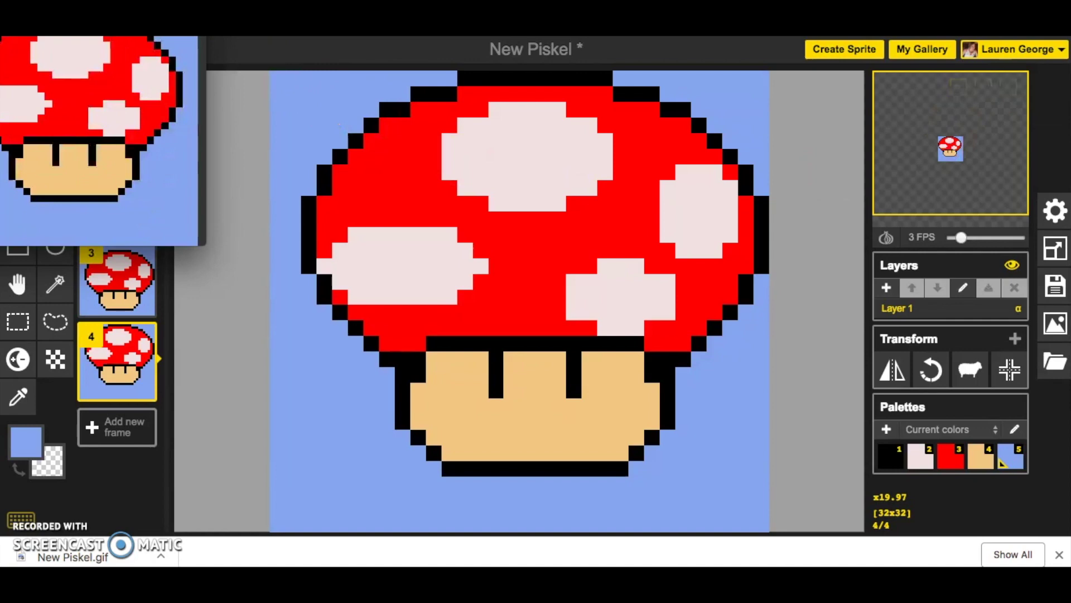
{"action": "left_click_drag", "start_coordinate": [168, 37], "coordinate": [249, 107]}
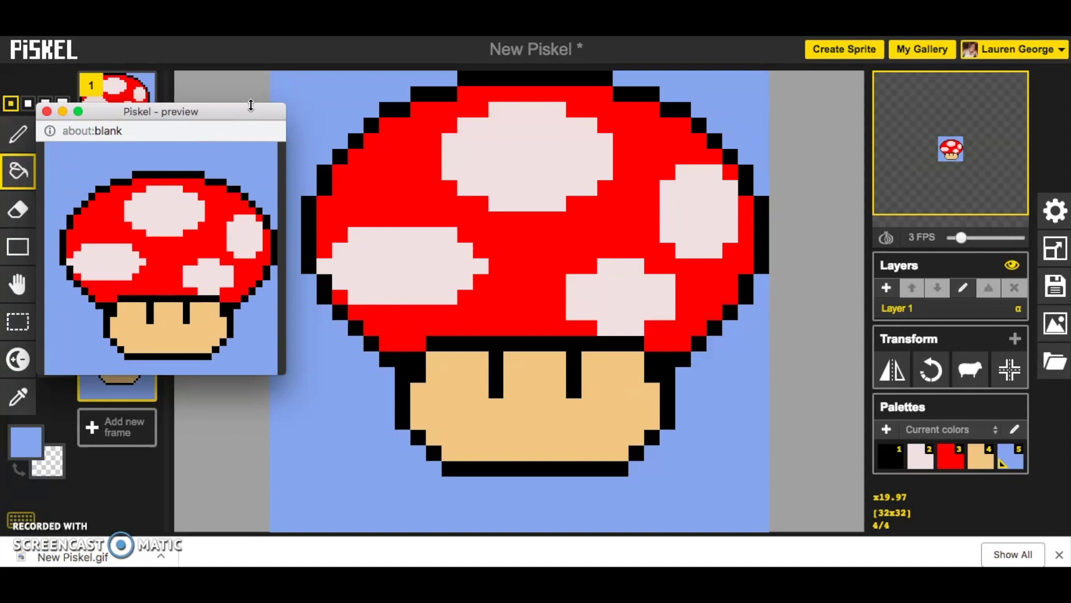
{"action": "left_click", "coordinate": [153, 157]}
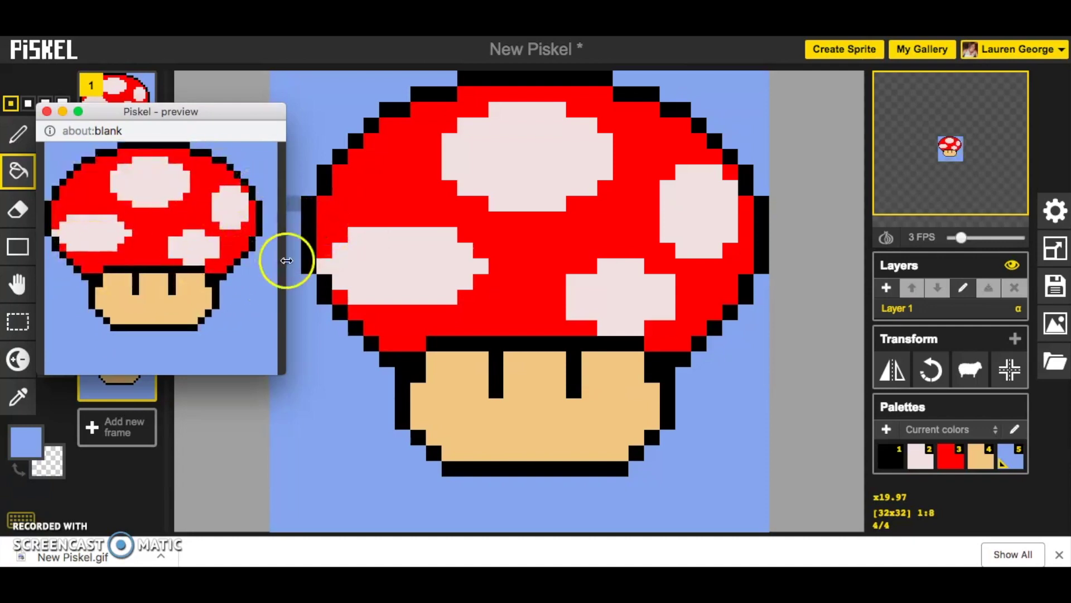
{"action": "left_click", "coordinate": [344, 270]}
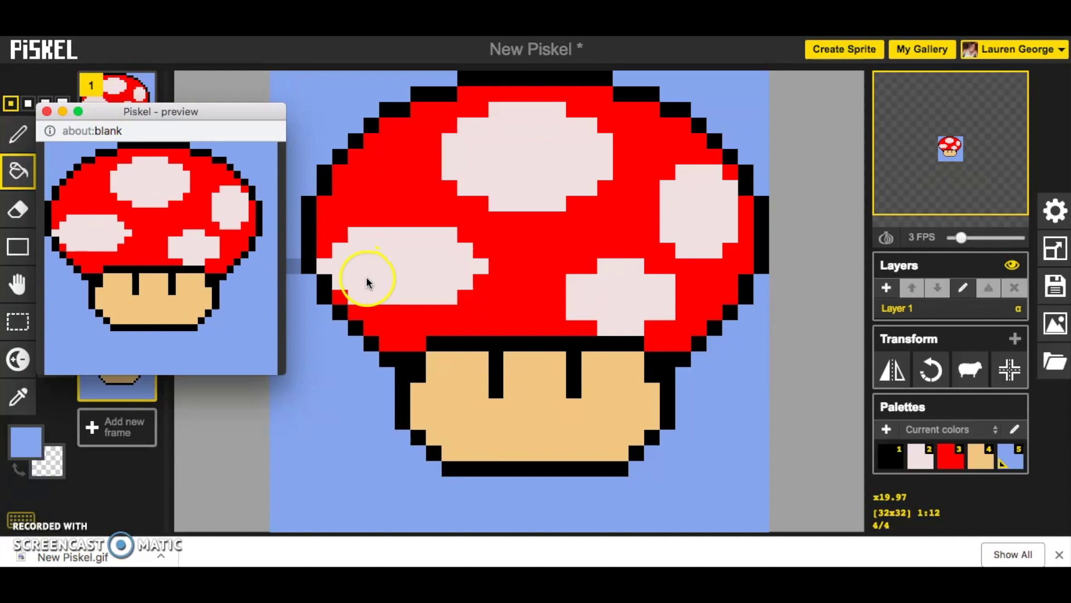
{"action": "left_click", "coordinate": [78, 111]}
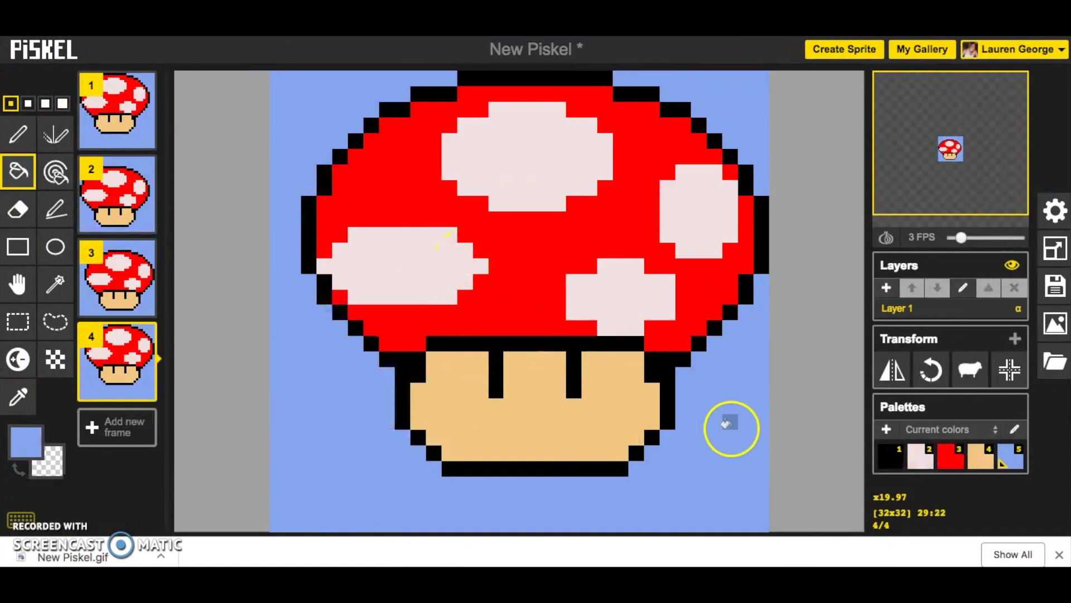
{"action": "left_click", "coordinate": [1055, 285]}
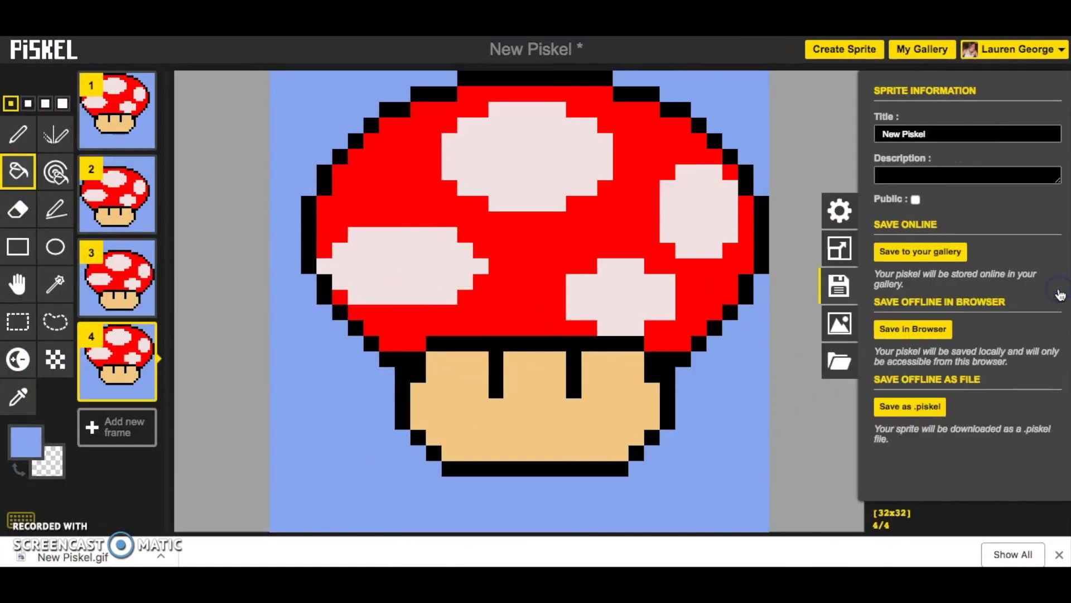
Step: Save the shifting mushroom to the gallery and open its New Piskel page from My Gallery
{"action": "left_click", "coordinate": [948, 254]}
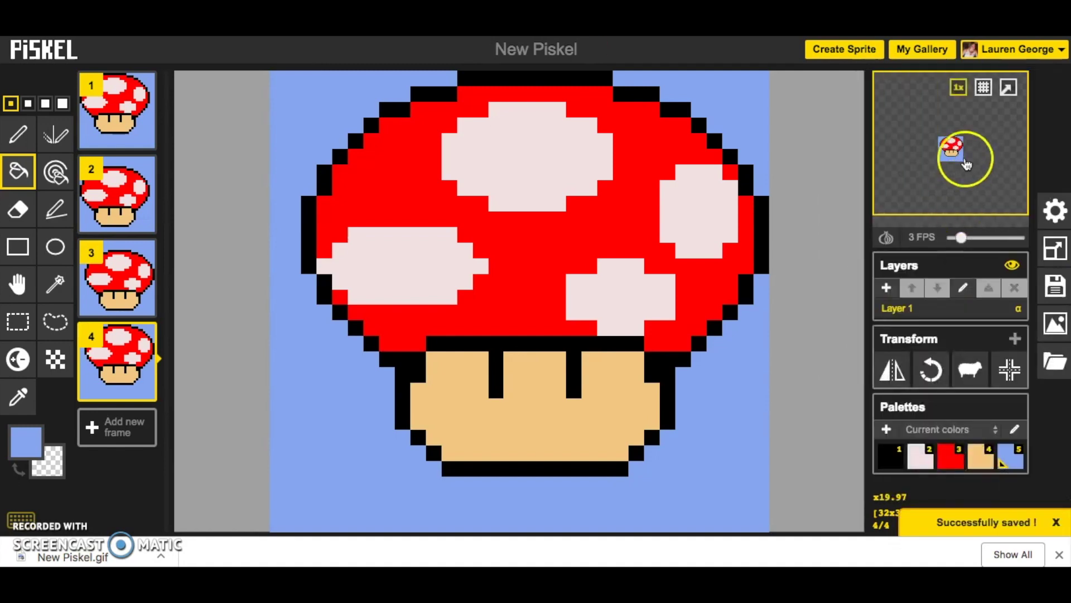
{"action": "left_click", "coordinate": [920, 51]}
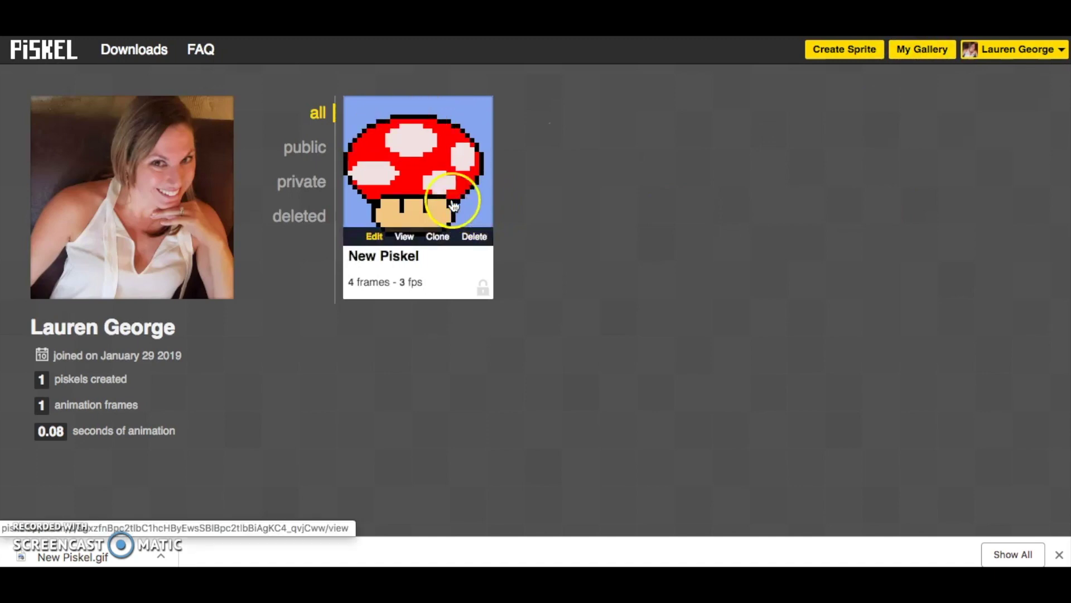
{"action": "left_click", "coordinate": [454, 206]}
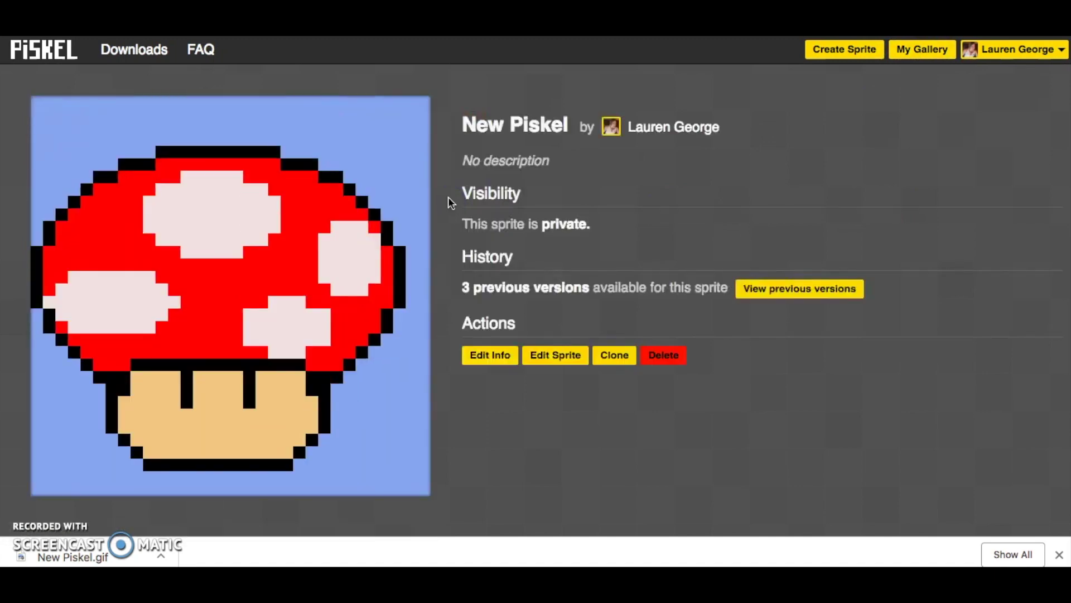
Step: List New Piskel's previous versions, Versions 4 through 1
{"action": "left_click", "coordinate": [777, 290]}
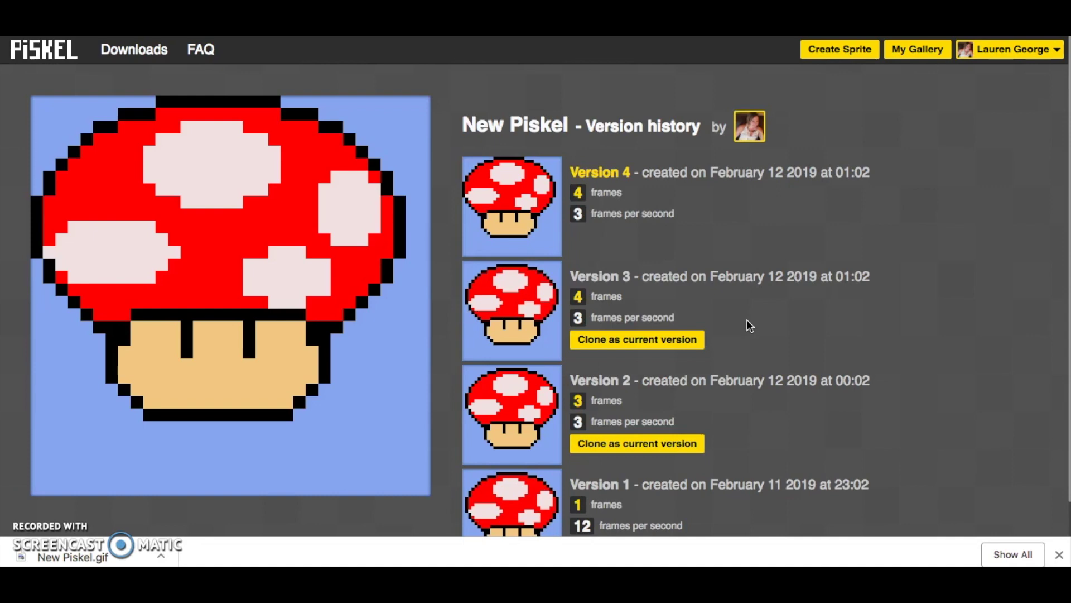
{"action": "left_click", "coordinate": [654, 287]}
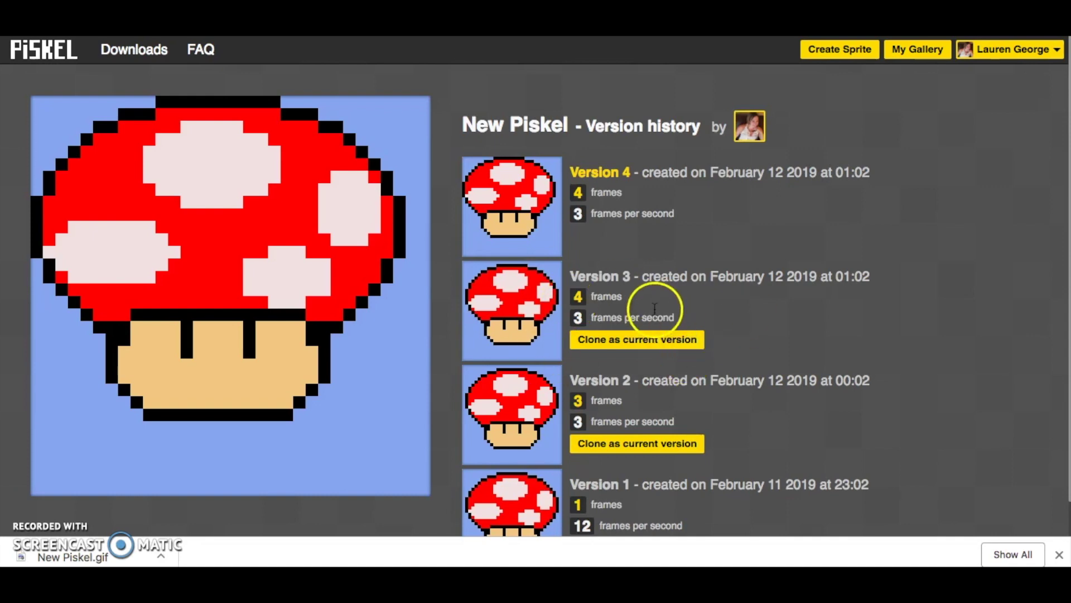